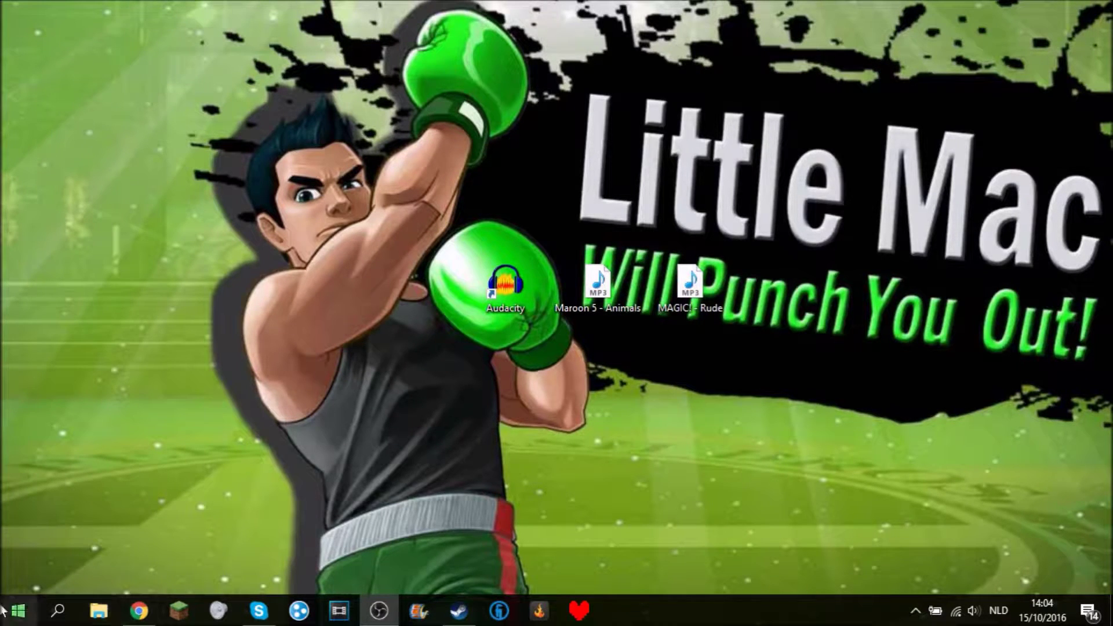
# Step: Search Google for 'audacity' in a new Chrome tab
pyautogui.moveTo(130, 620)
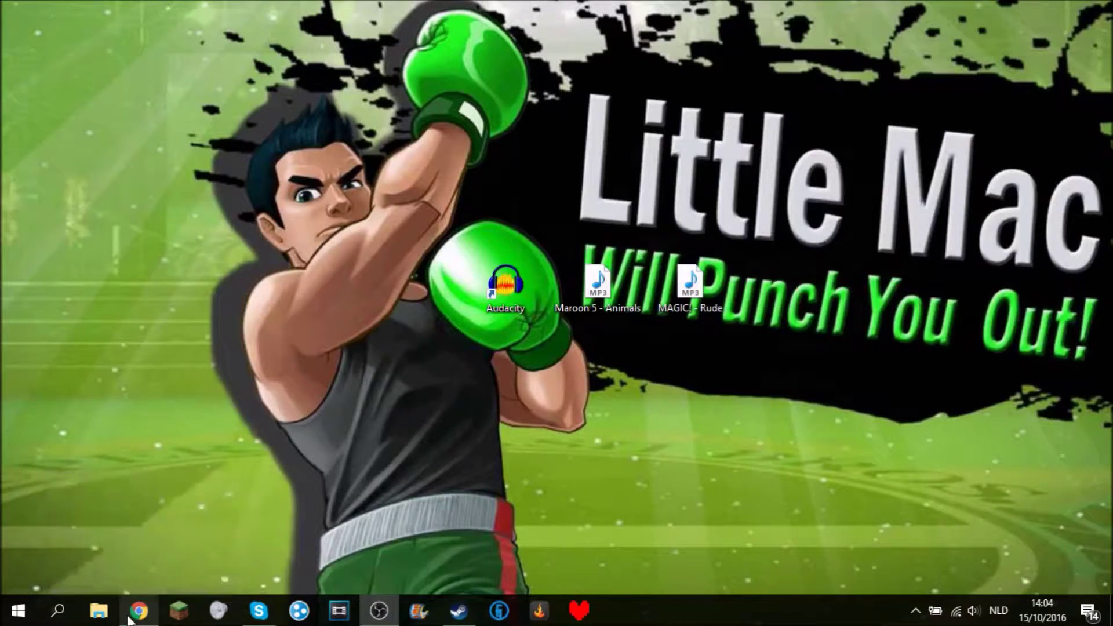
pyautogui.click(142, 542)
pyautogui.click(181, 11)
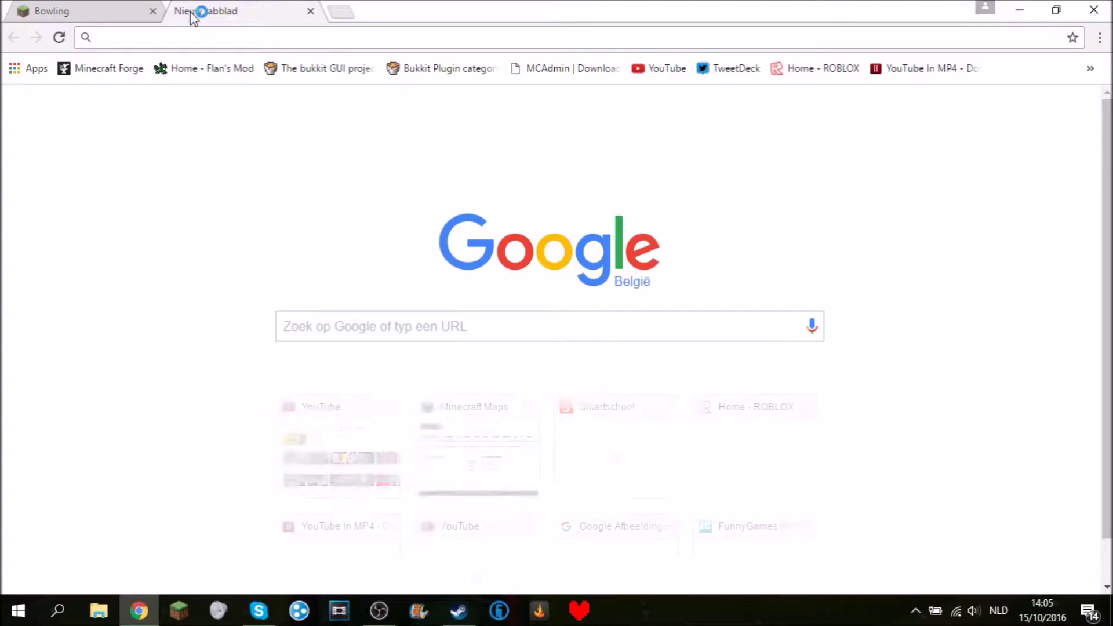
pyautogui.write('audacity')
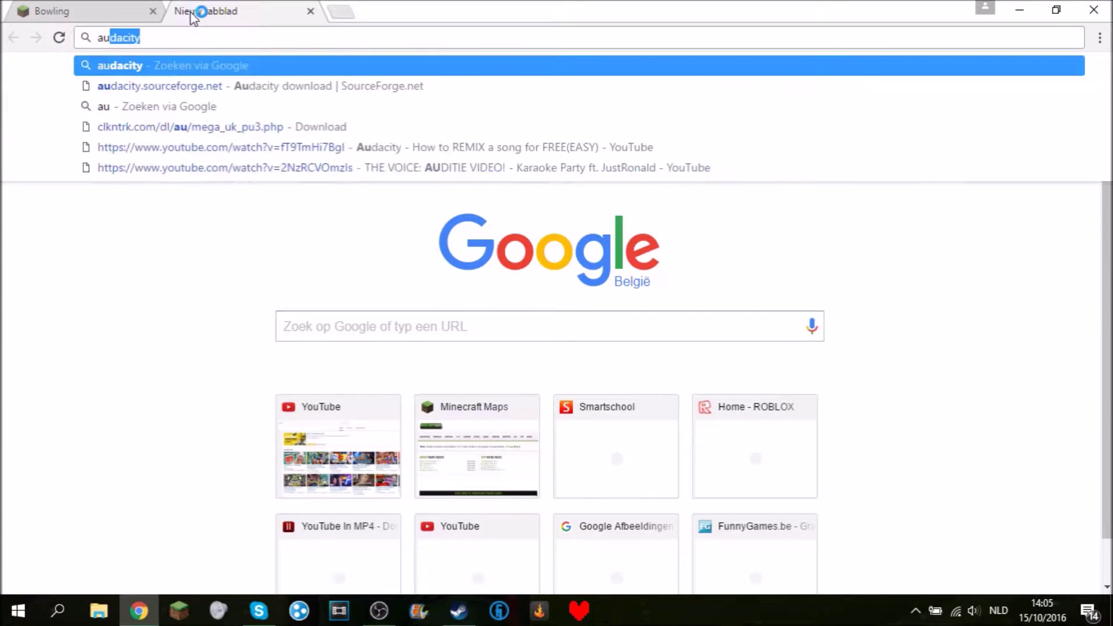
pyautogui.press('Return')
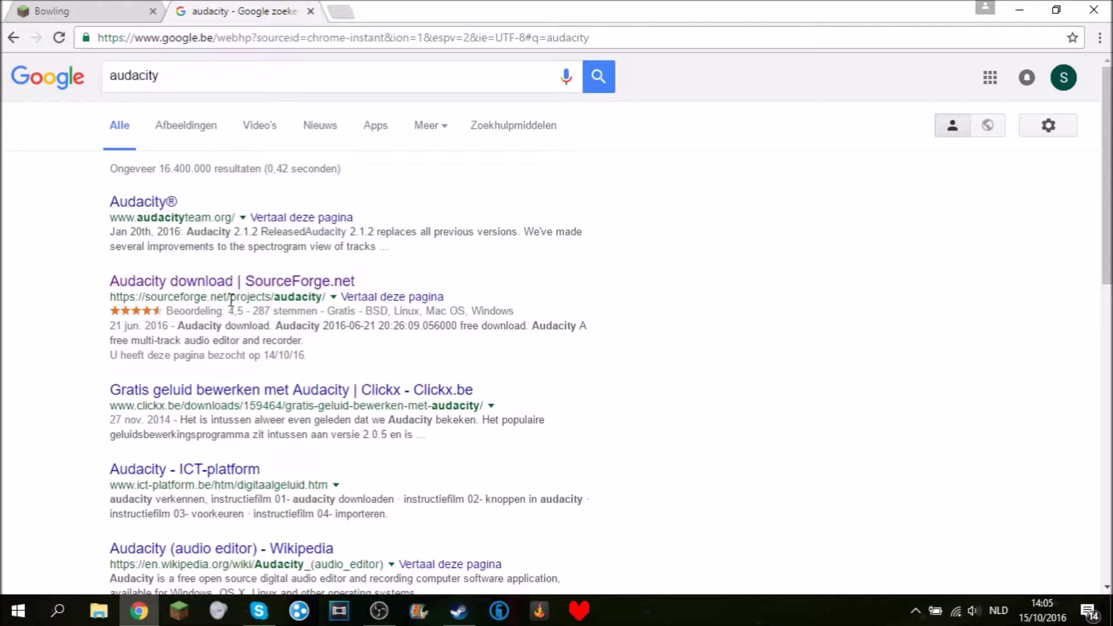
# Step: Visit the SourceForge Audacity page, dismiss the newsletter popup, and close Chrome
pyautogui.click(317, 286)
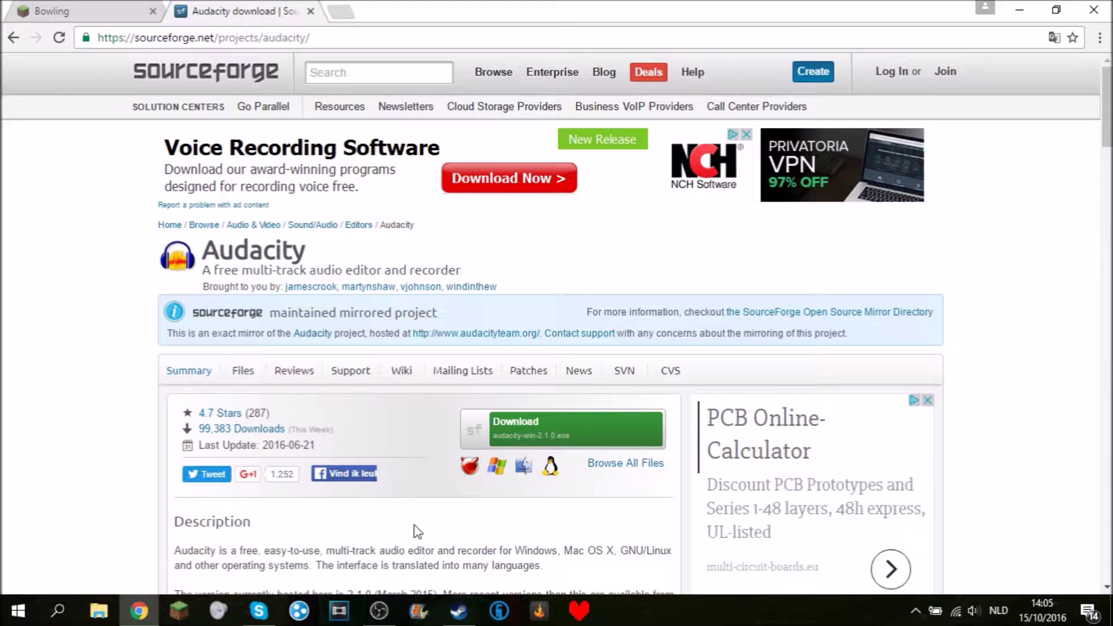
pyautogui.scroll(-8, 908, 324)
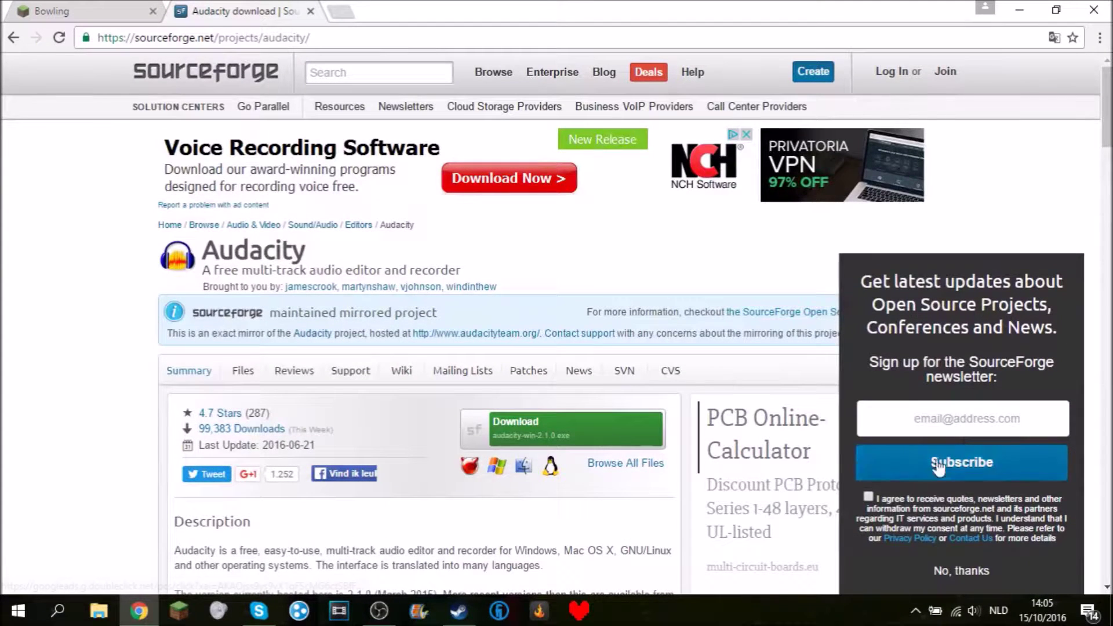
pyautogui.click(963, 573)
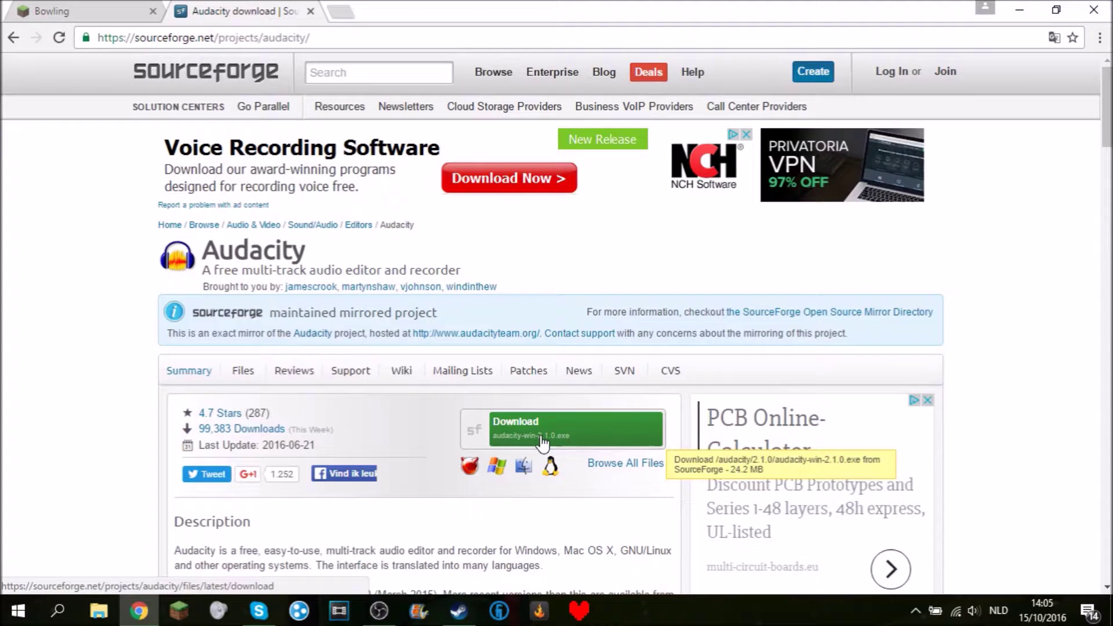
pyautogui.click(1094, 8)
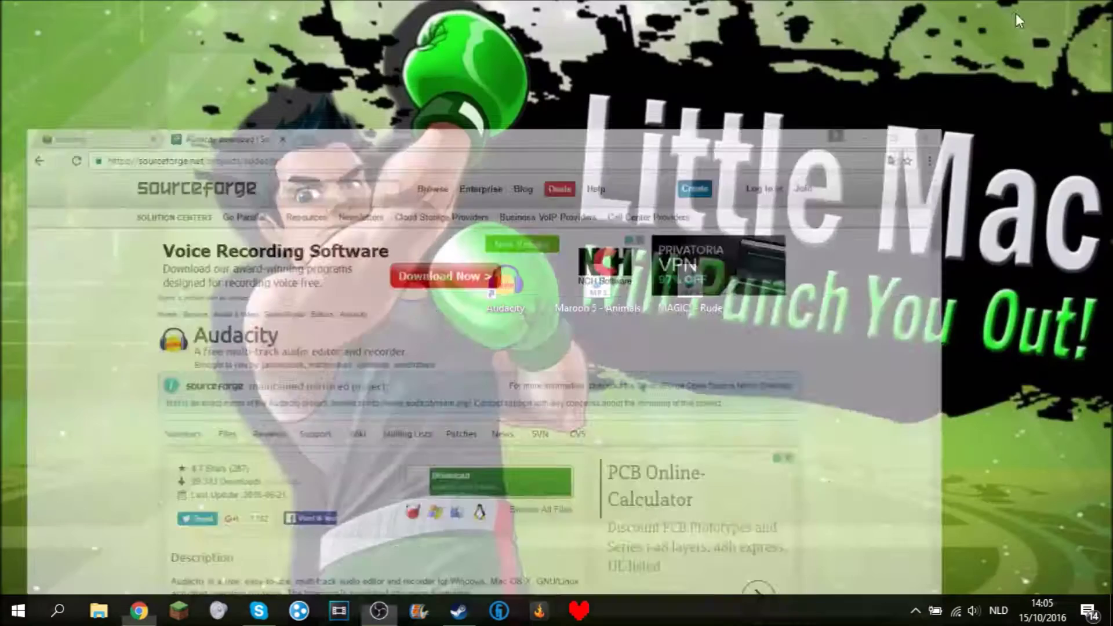
# Step: Launch Audacity from the desktop shortcut and dismiss the welcome dialog
pyautogui.doubleClick(494, 307)
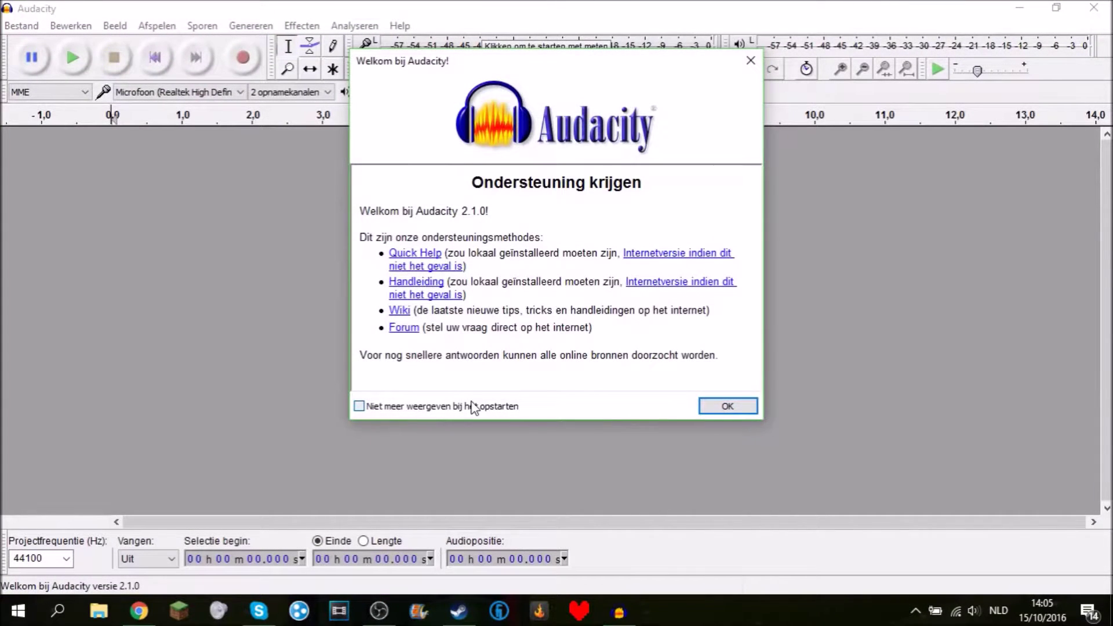
pyautogui.click(726, 407)
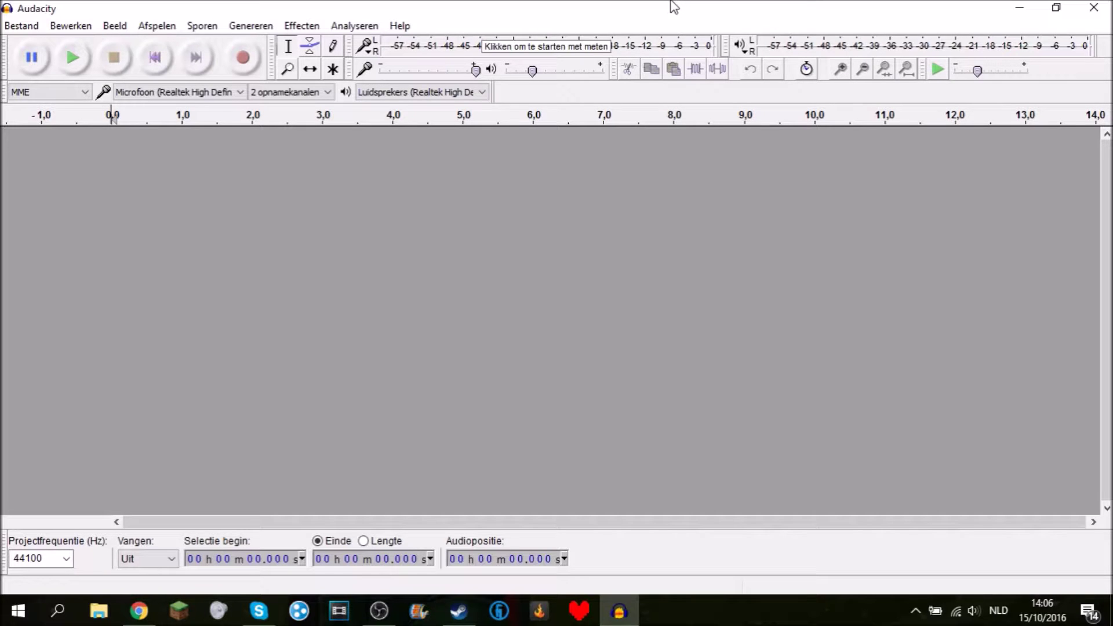
# Step: Browse the file menu, then close it without importing anything
pyautogui.click(21, 25)
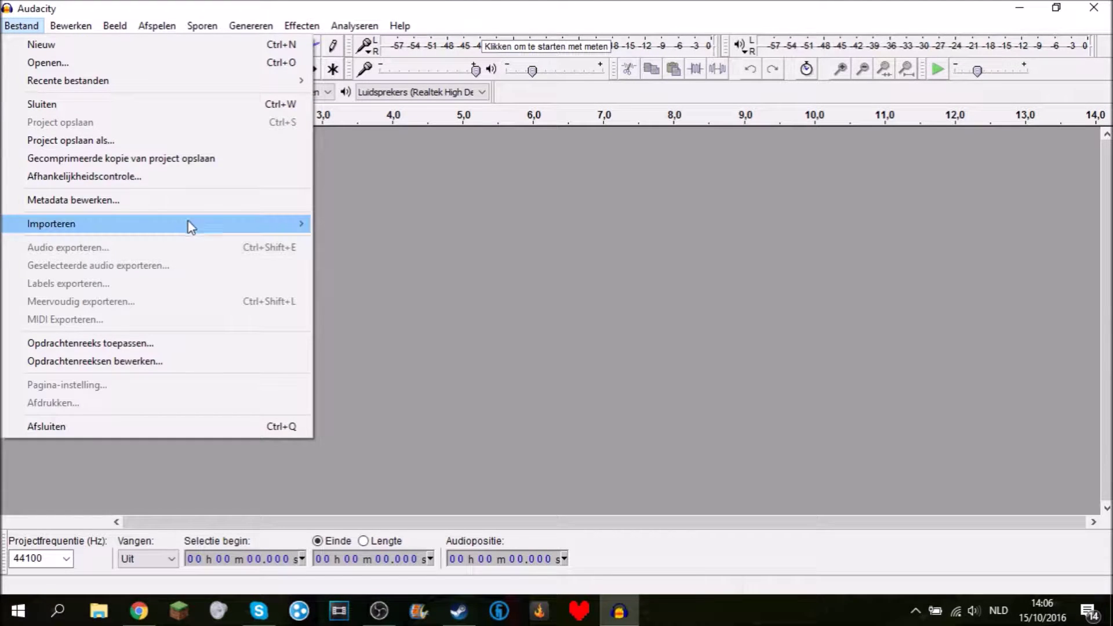
pyautogui.moveTo(191, 225)
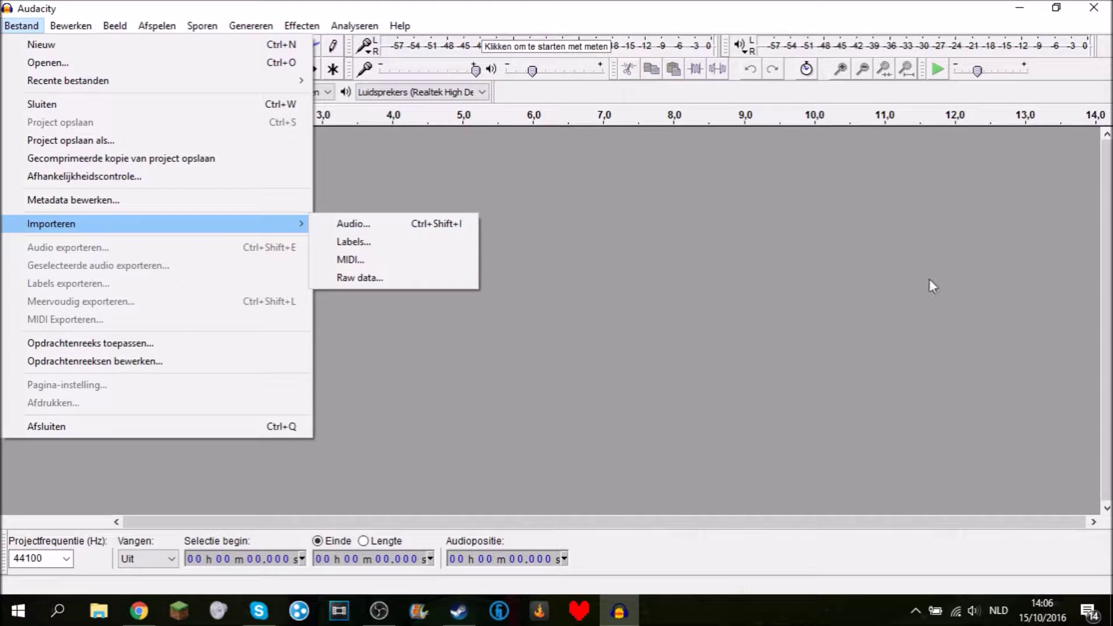
pyautogui.click(930, 333)
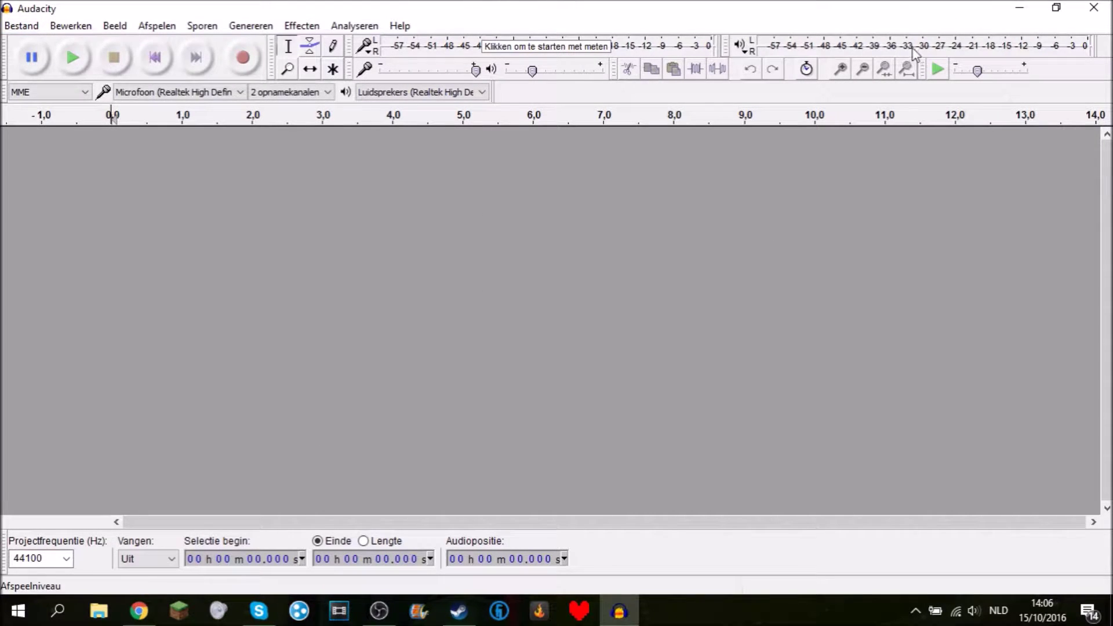
# Step: Drag MAGIC! - Rude.mp3 from the desktop into Audacity, maximize the window and enlarge the track
pyautogui.moveTo(900, 7); pyautogui.dragTo(752, 320)
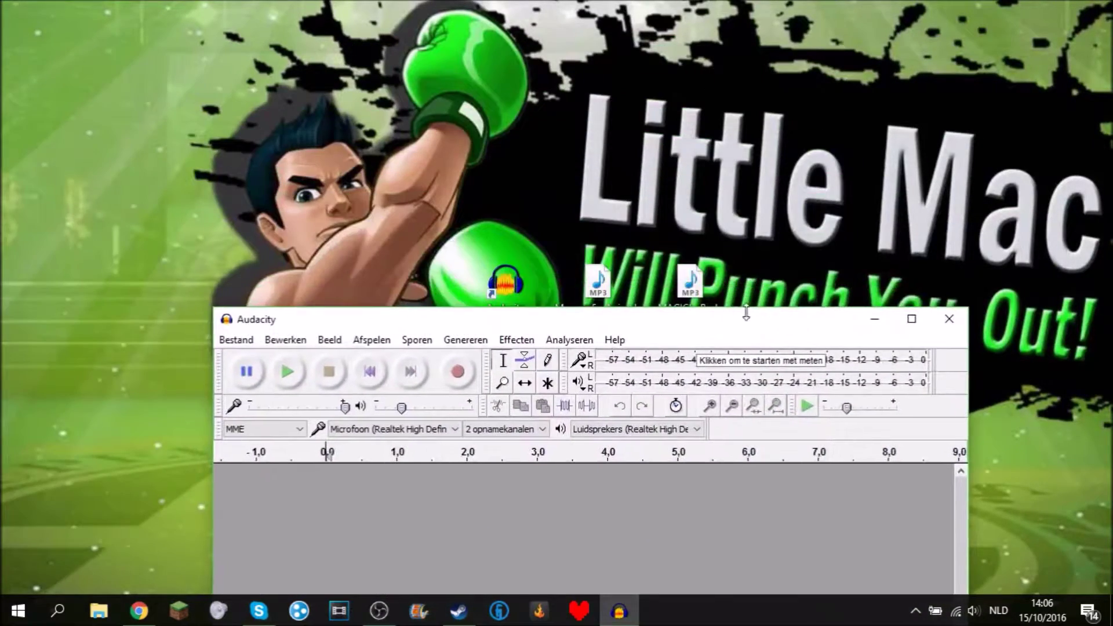
pyautogui.moveTo(691, 284); pyautogui.dragTo(724, 503)
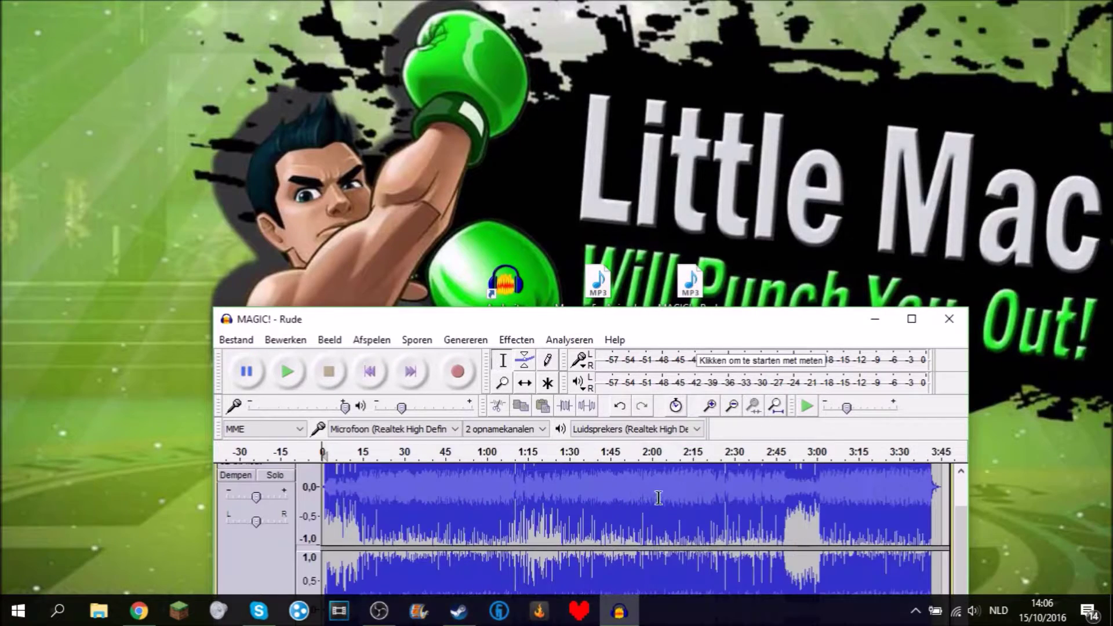
pyautogui.click(912, 318)
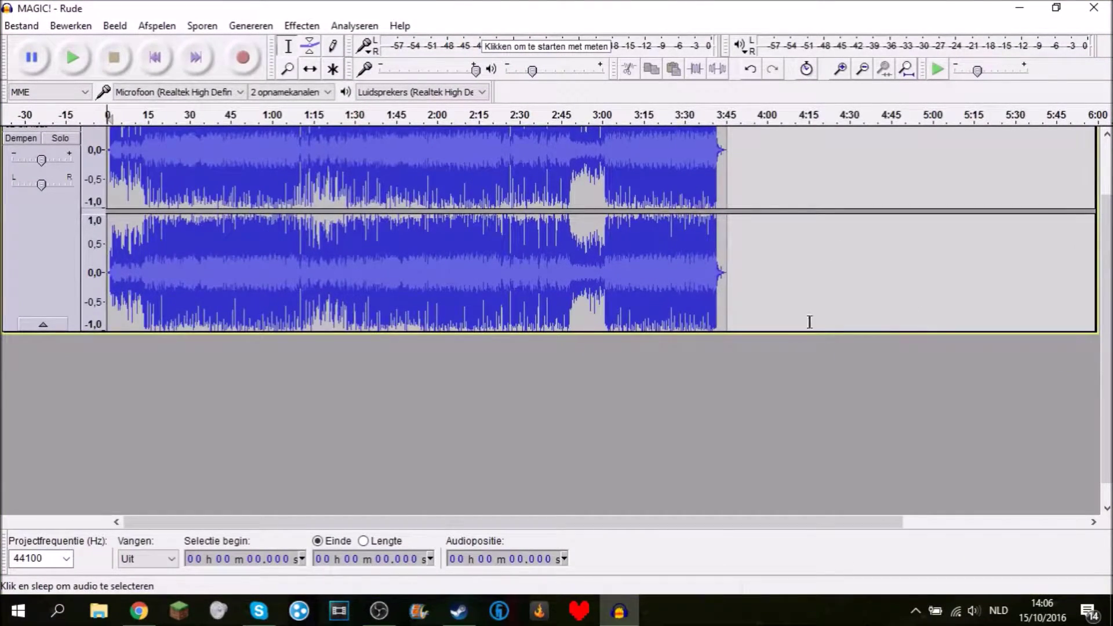
pyautogui.scroll(1, 739, 312)
pyautogui.moveTo(748, 364); pyautogui.dragTo(741, 333)
# Step: Close Audacity without saving the MAGIC! - Rude project and relaunch it
pyautogui.click(1094, 7)
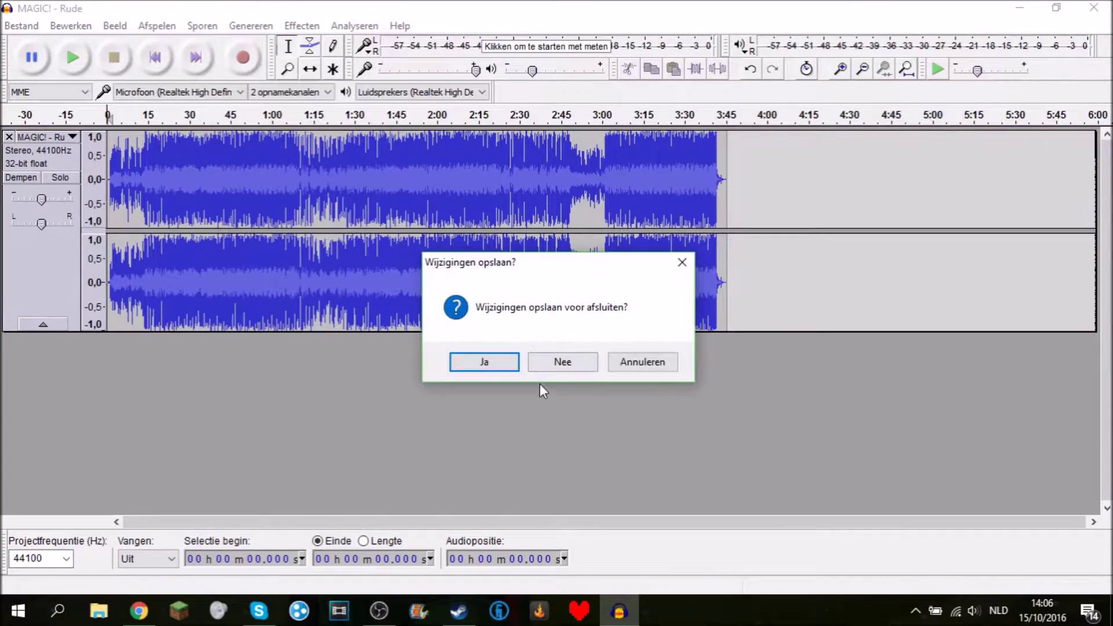
pyautogui.click(567, 361)
pyautogui.doubleClick(516, 289)
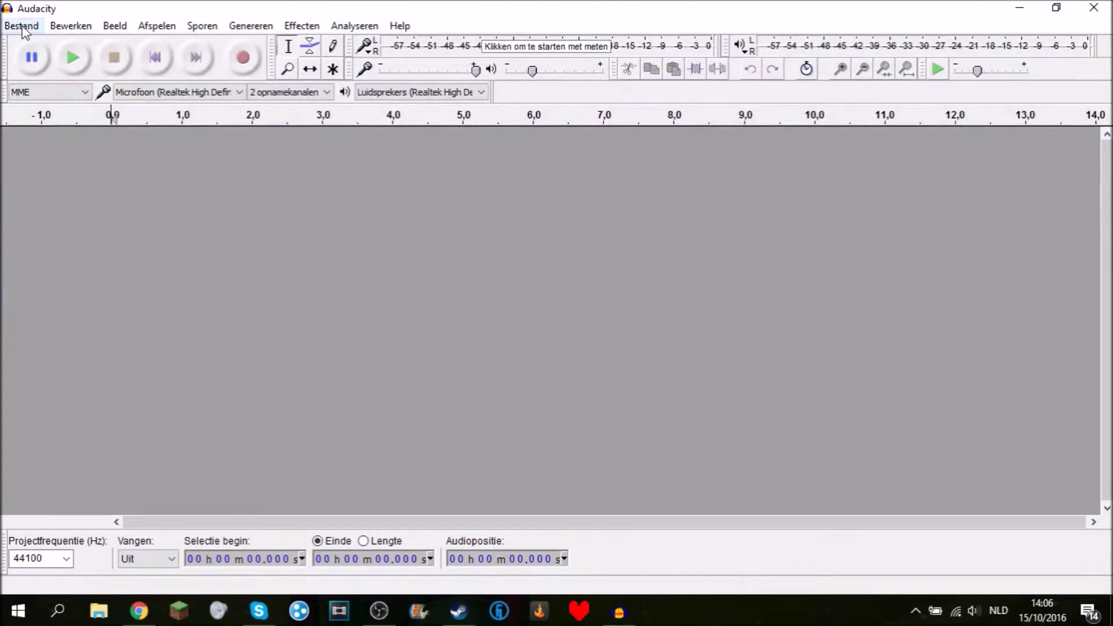
# Step: Import Maroon 5 - Animals via Bestand > Importeren > Audio
pyautogui.click(13, 30)
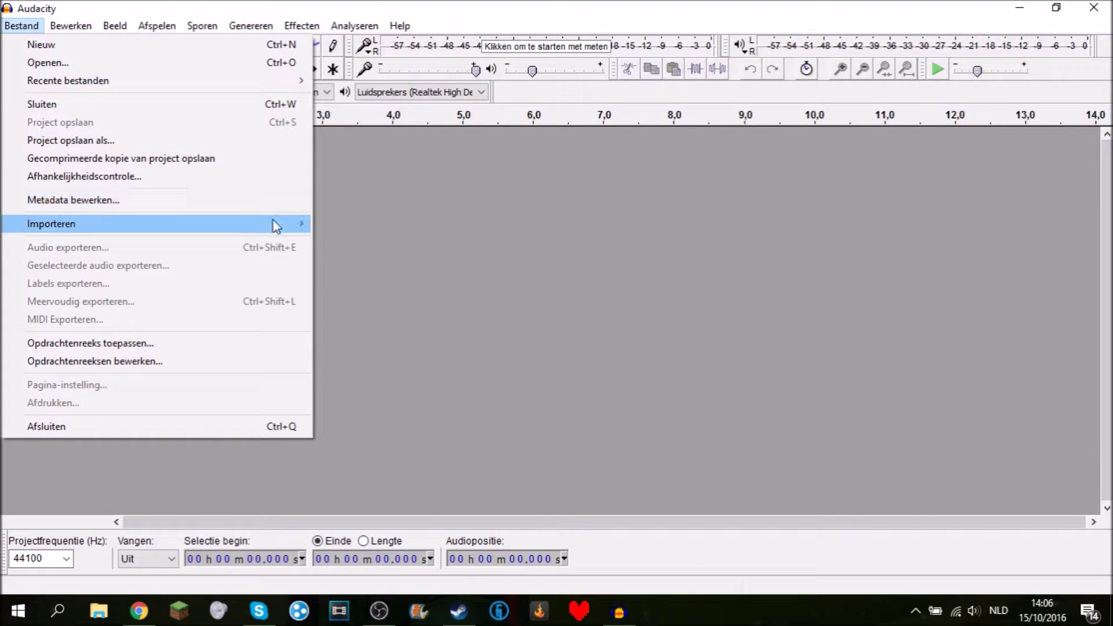
pyautogui.moveTo(273, 223)
pyautogui.click(349, 225)
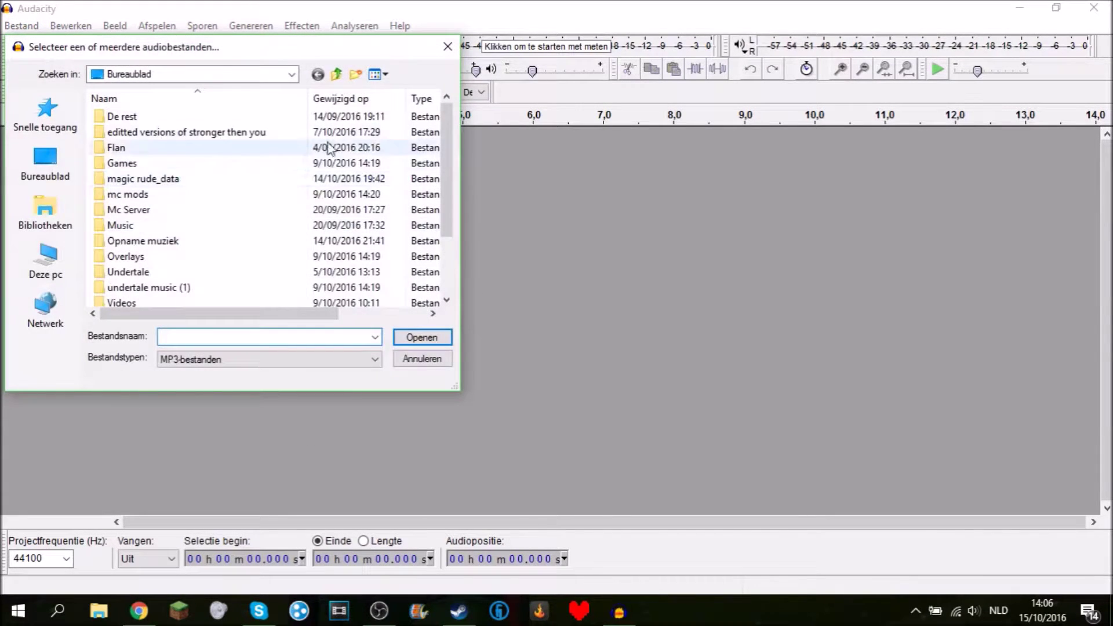
pyautogui.scroll(-2, 307, 142)
pyautogui.click(223, 288)
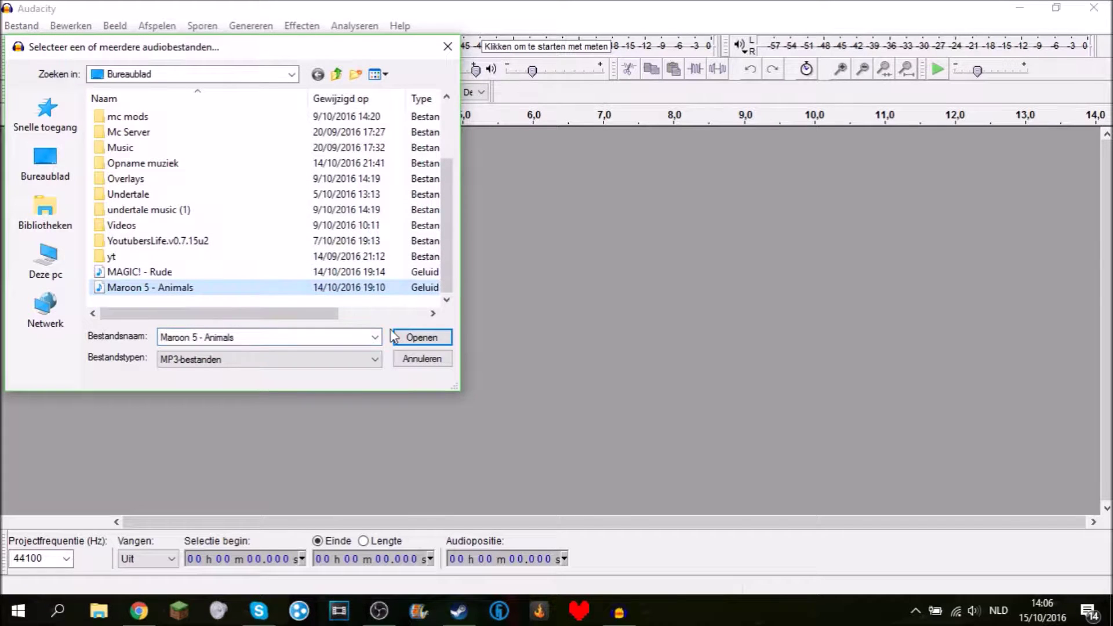
pyautogui.click(436, 341)
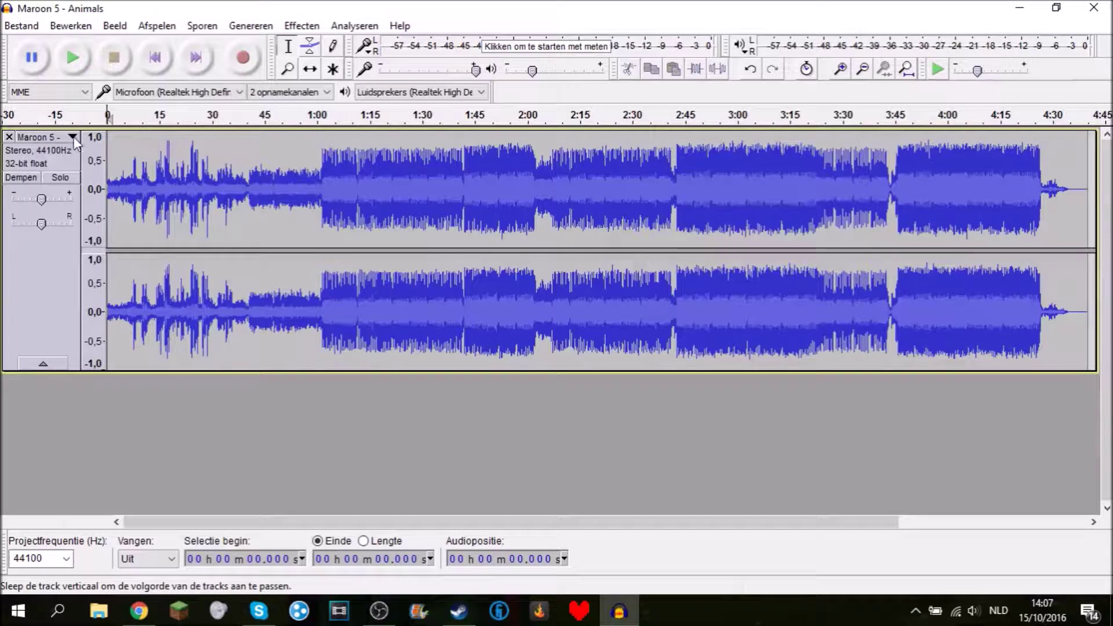
pyautogui.click(68, 58)
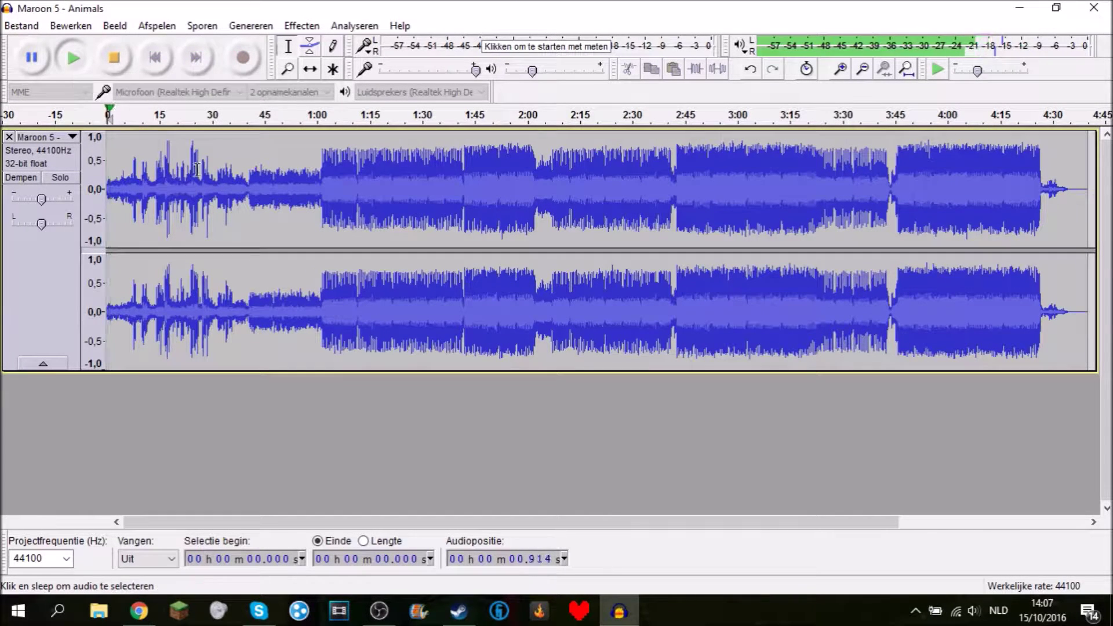
pyautogui.click(267, 116)
pyautogui.click(605, 116)
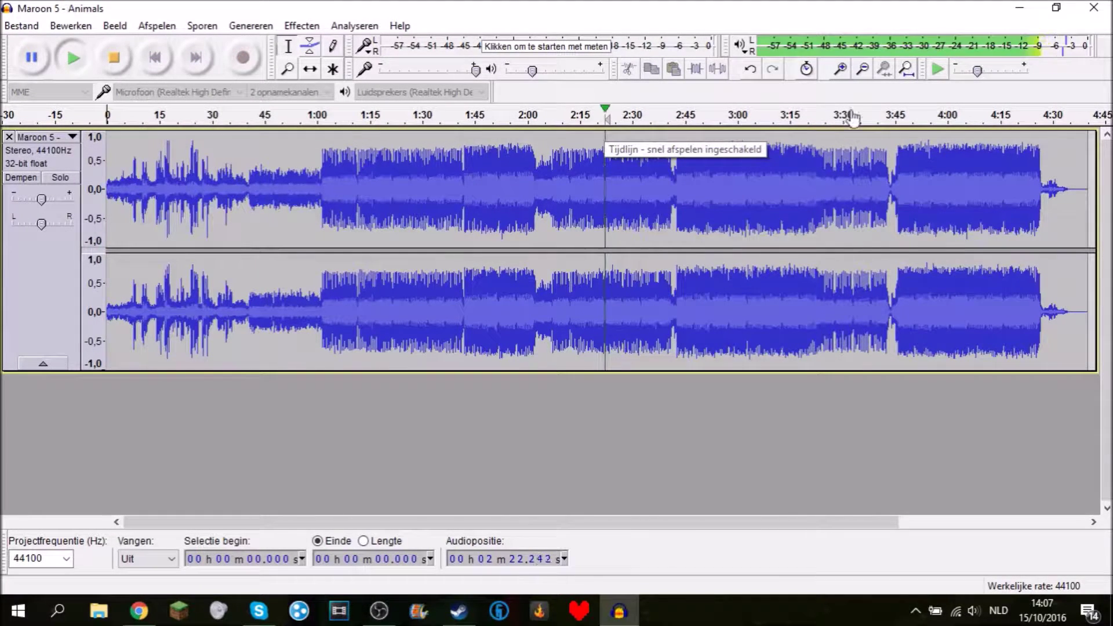
pyautogui.click(908, 118)
pyautogui.click(114, 58)
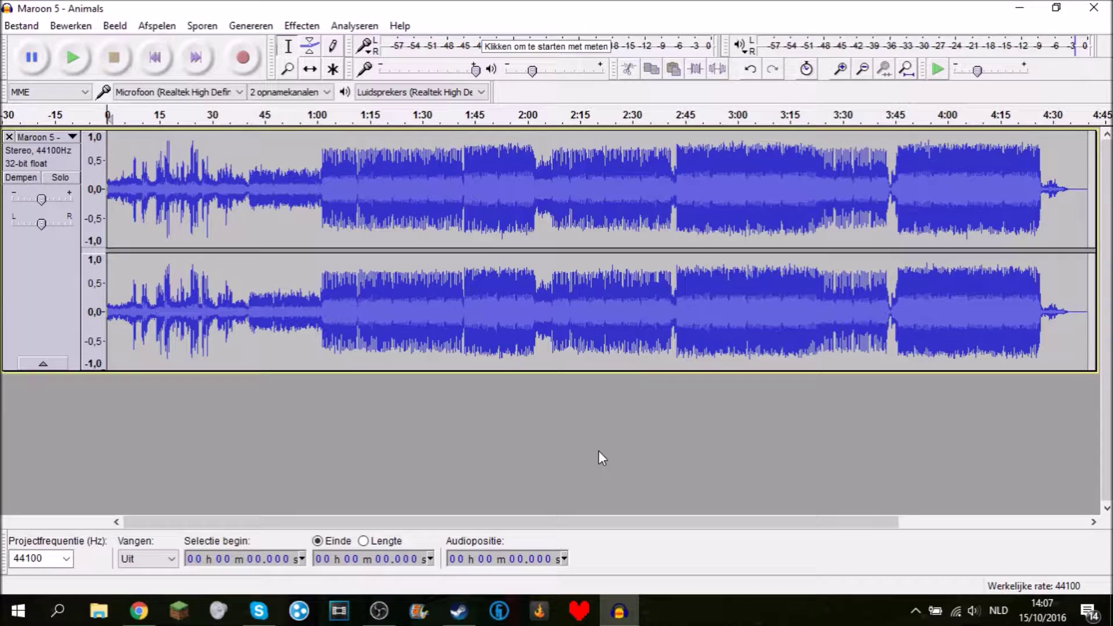
pyautogui.click(1044, 114)
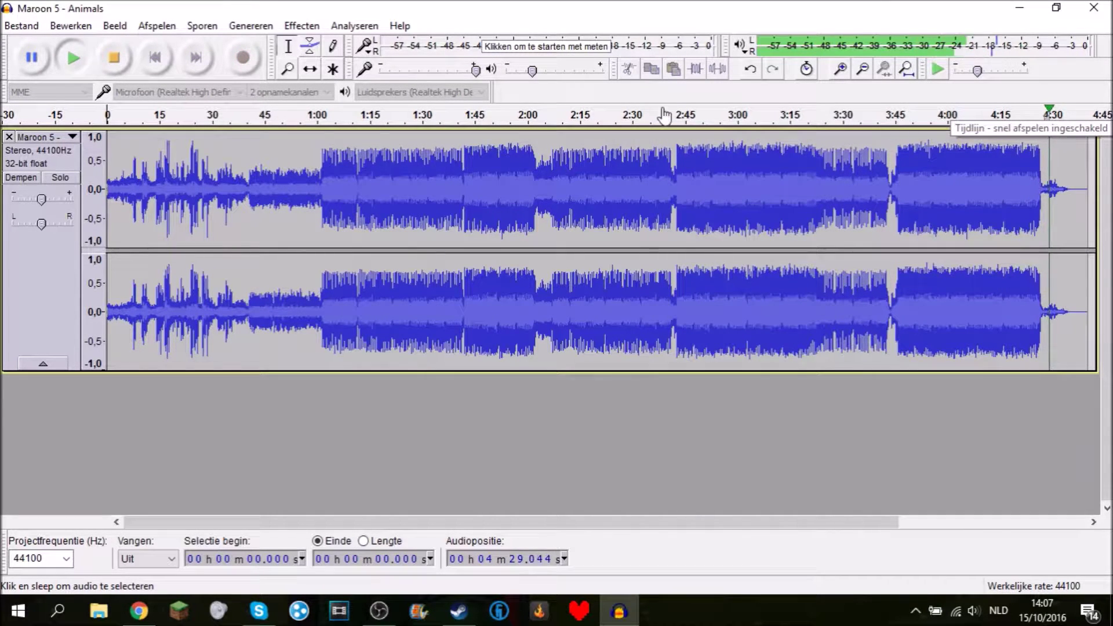
pyautogui.click(115, 58)
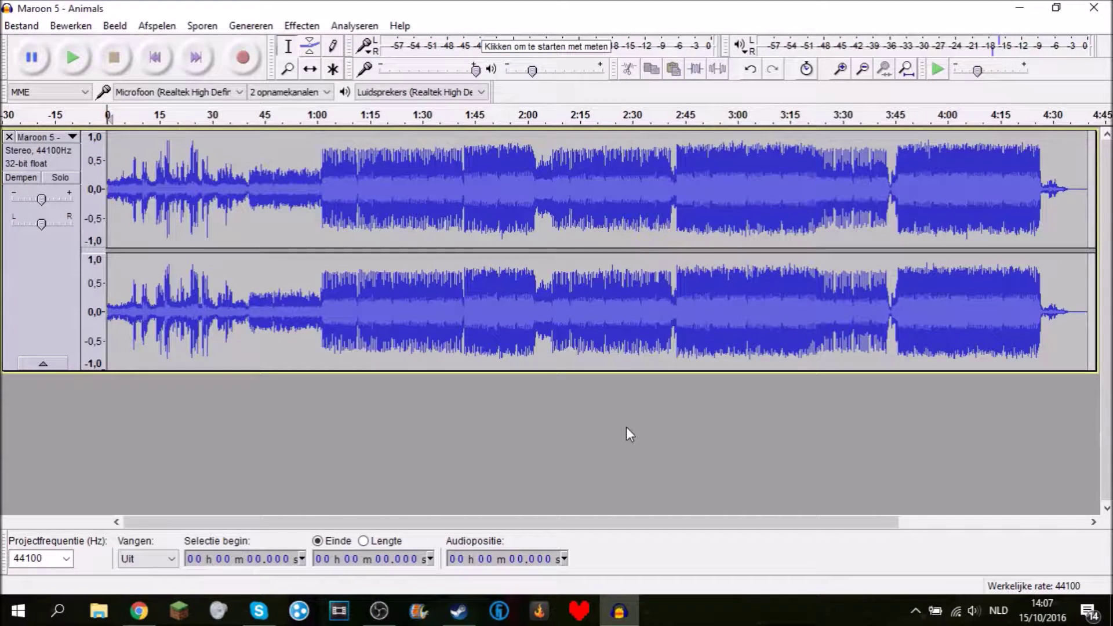
# Step: Open Bass en treble from the Effecten menu for the whole song
pyautogui.click(301, 29)
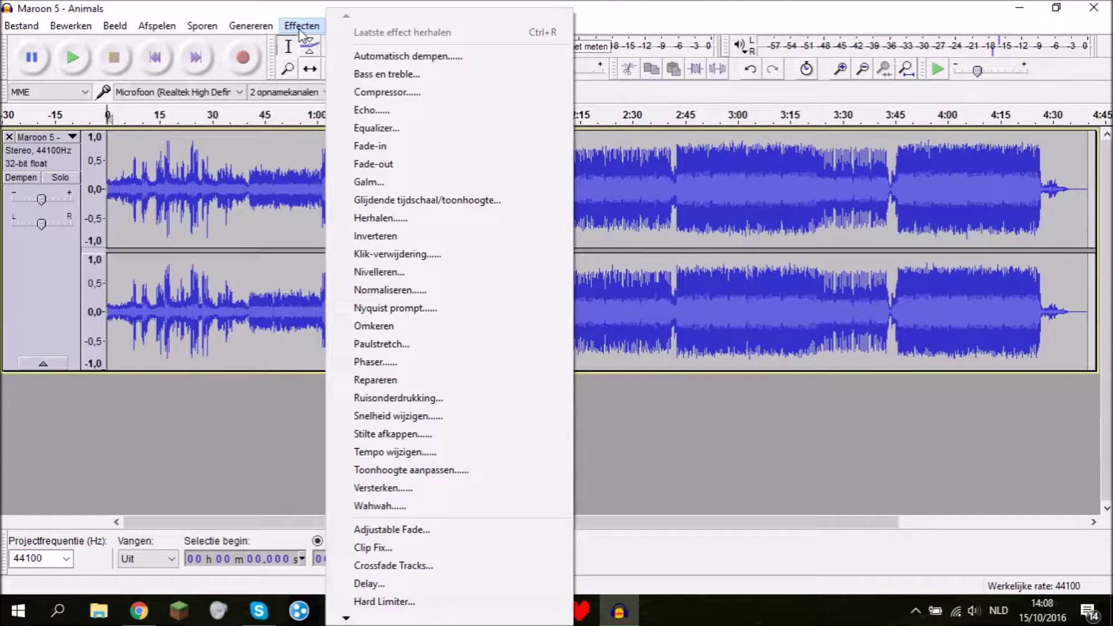
pyautogui.click(419, 76)
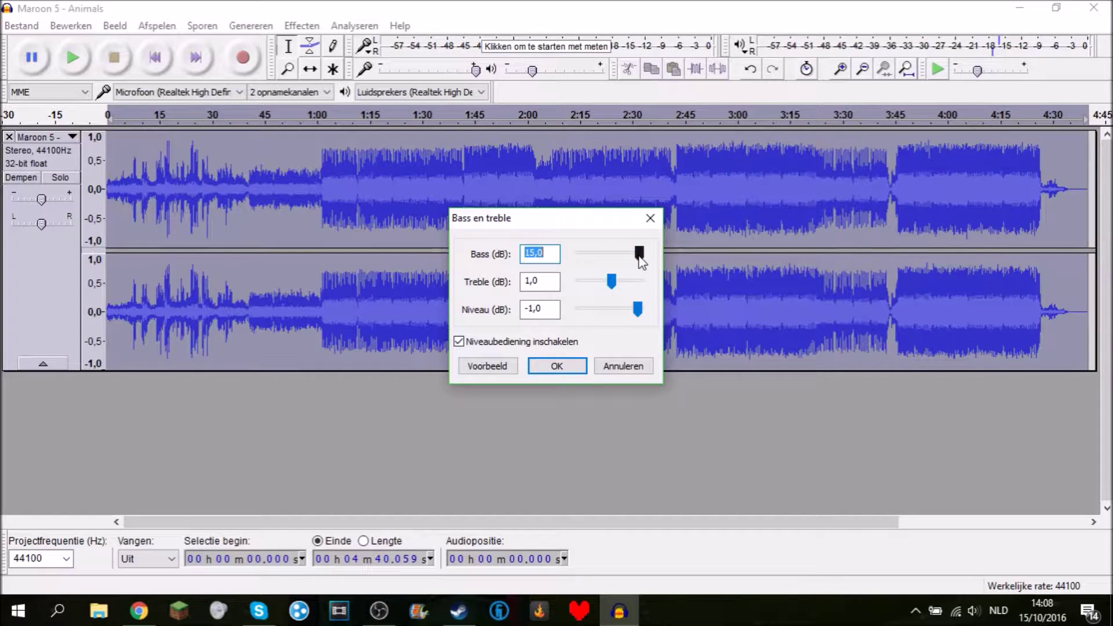
# Step: Apply Bass en treble with Bass 13,4 dB, treble 1,0 dB and level control disabled
pyautogui.click(625, 253)
pyautogui.click(626, 254)
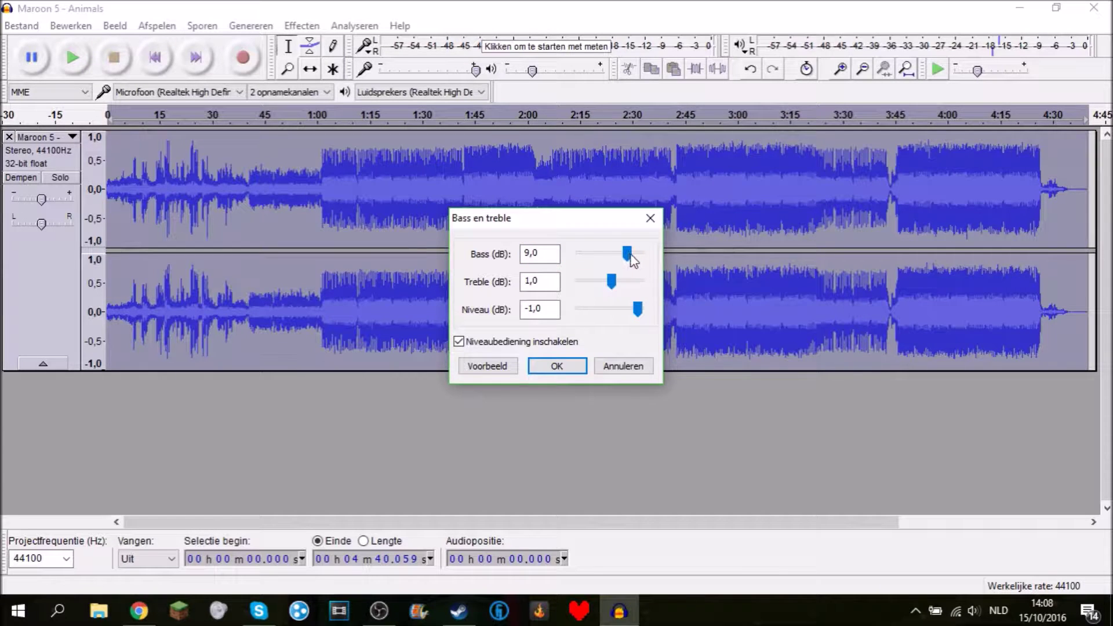
pyautogui.moveTo(631, 255); pyautogui.dragTo(637, 255)
pyautogui.moveTo(635, 251); pyautogui.dragTo(639, 258)
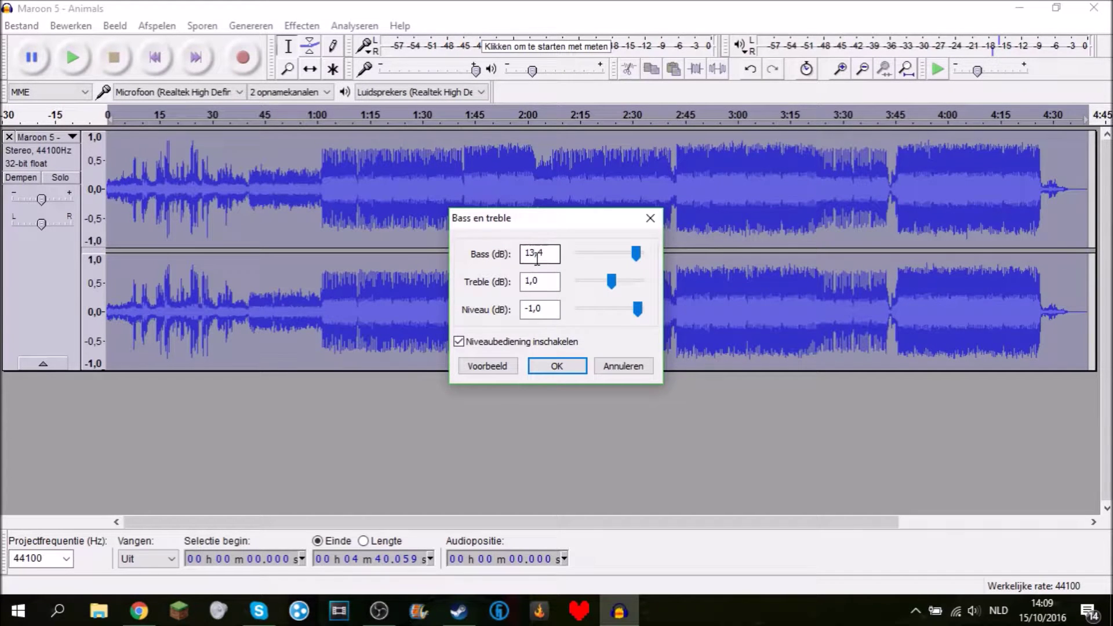
pyautogui.click(511, 342)
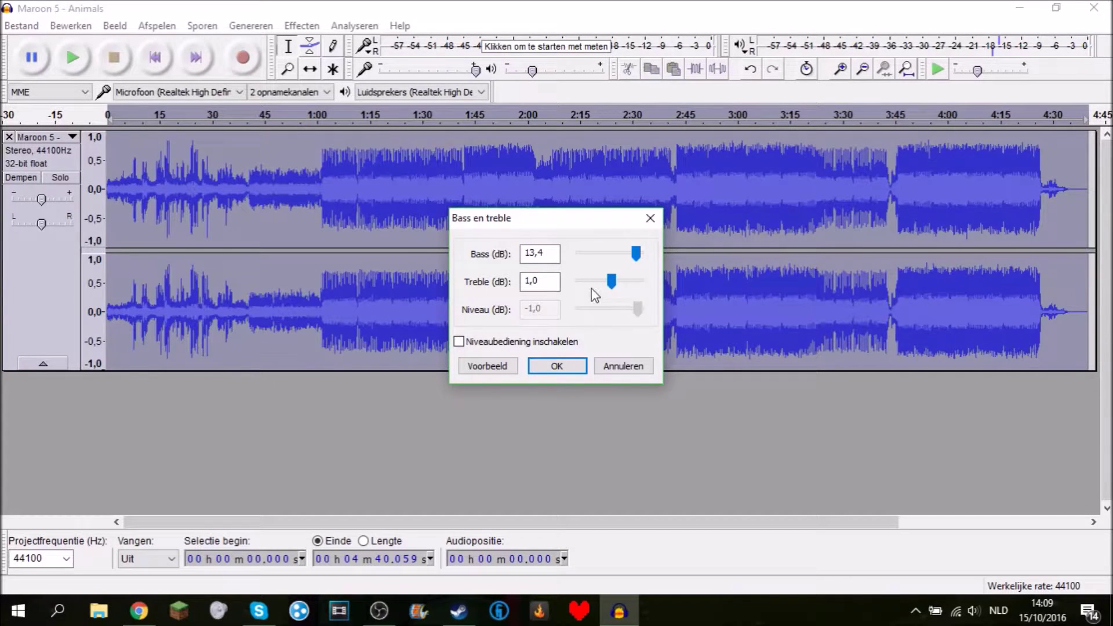
pyautogui.click(562, 365)
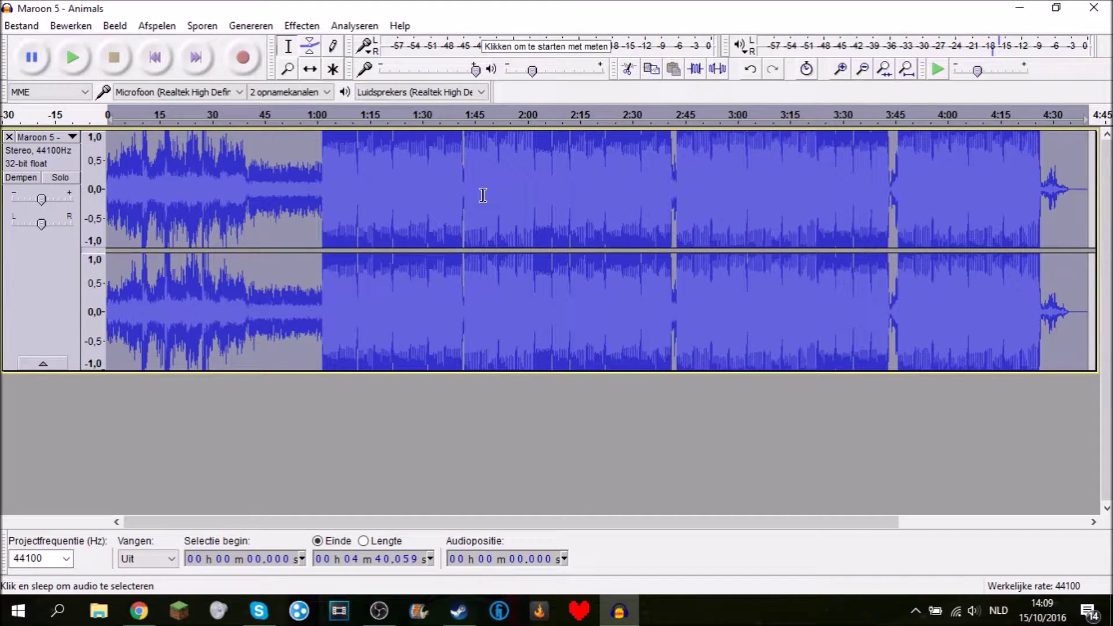
# Step: Play the boosted song from about 1:00, stop it, and undo the bass boost
pyautogui.click(317, 119)
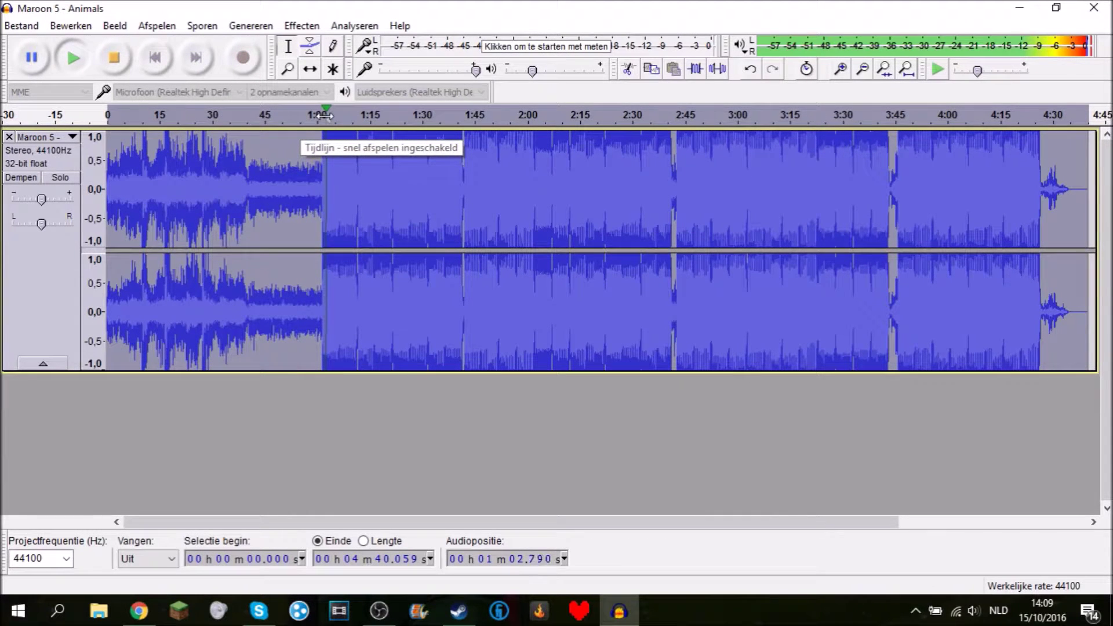
pyautogui.click(113, 57)
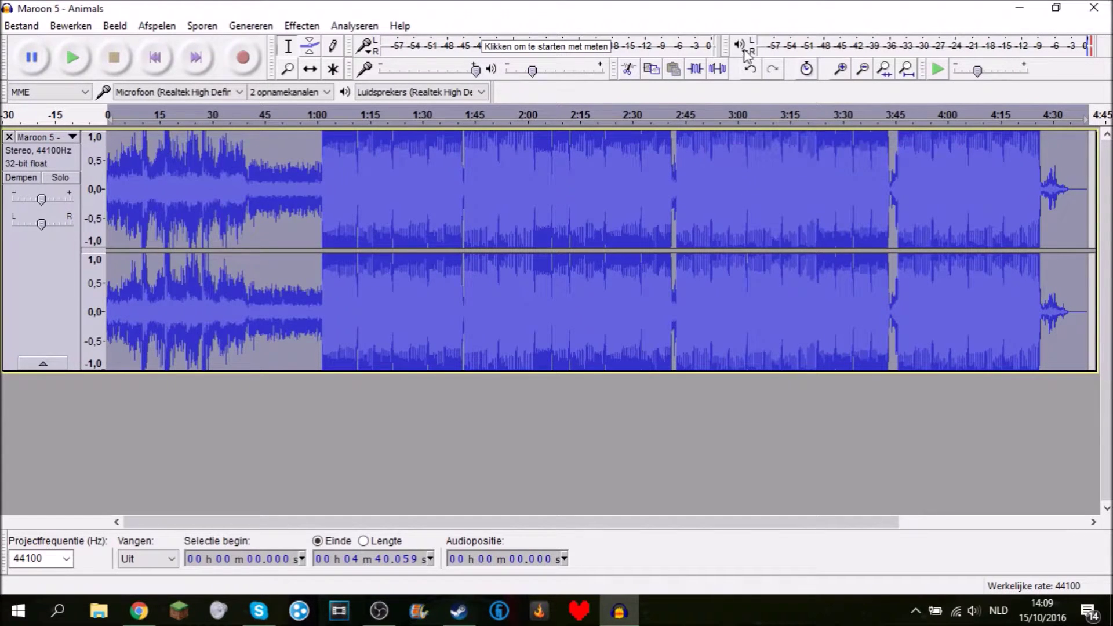
pyautogui.click(748, 71)
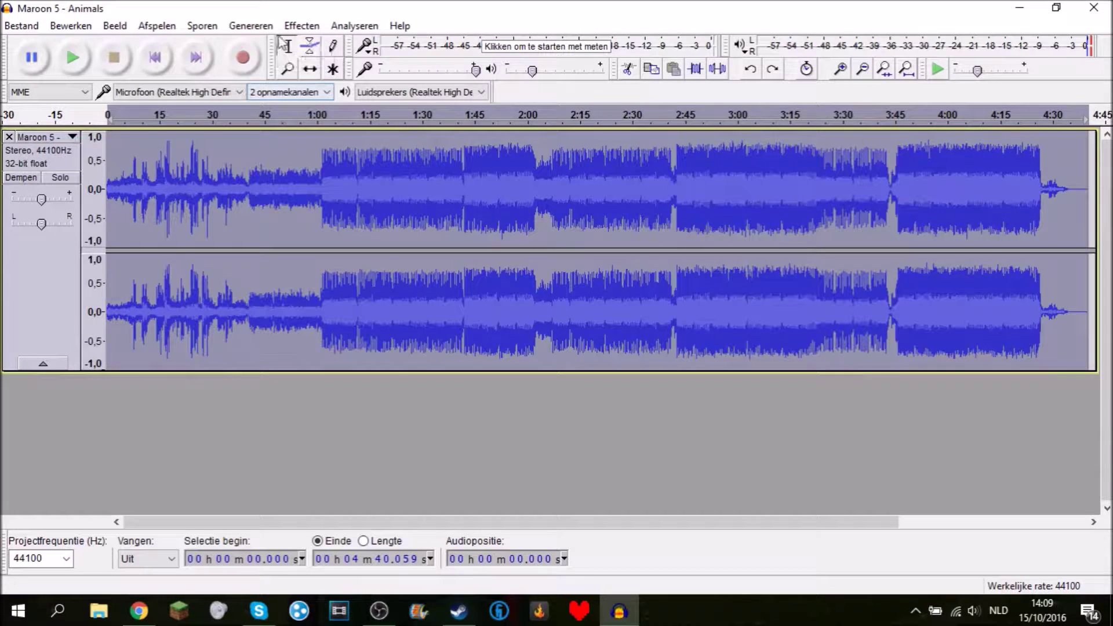
# Step: Reapply Bass en treble with Bass raised to 15,0 dB and treble at 1,0 dB
pyautogui.click(302, 26)
pyautogui.click(520, 74)
pyautogui.moveTo(624, 253); pyautogui.dragTo(642, 255)
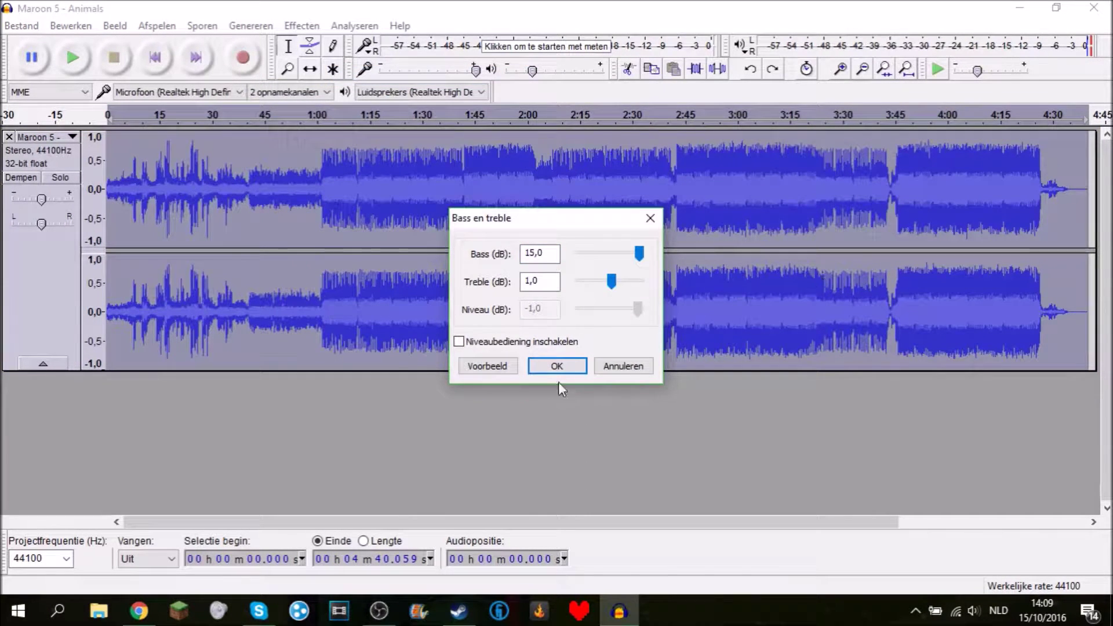
pyautogui.click(558, 366)
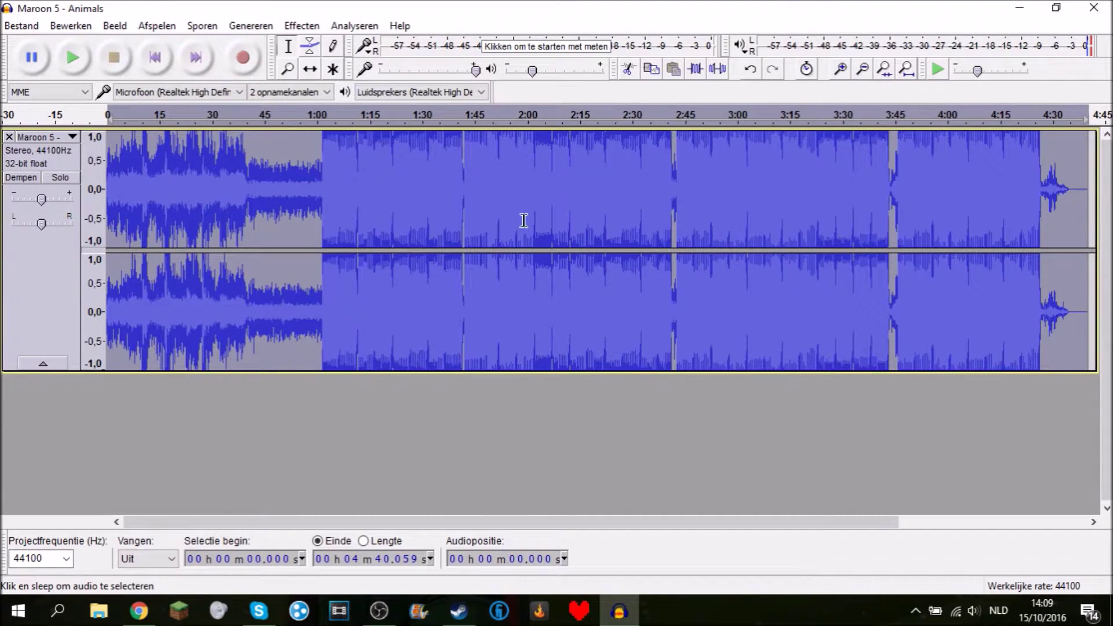
pyautogui.click(155, 126)
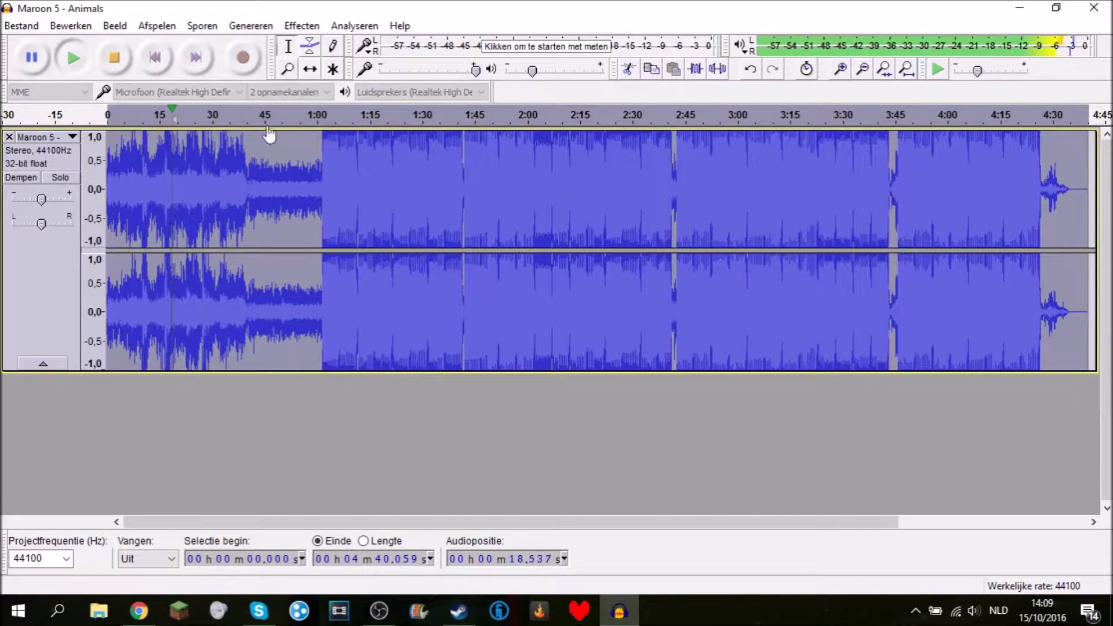
pyautogui.click(321, 115)
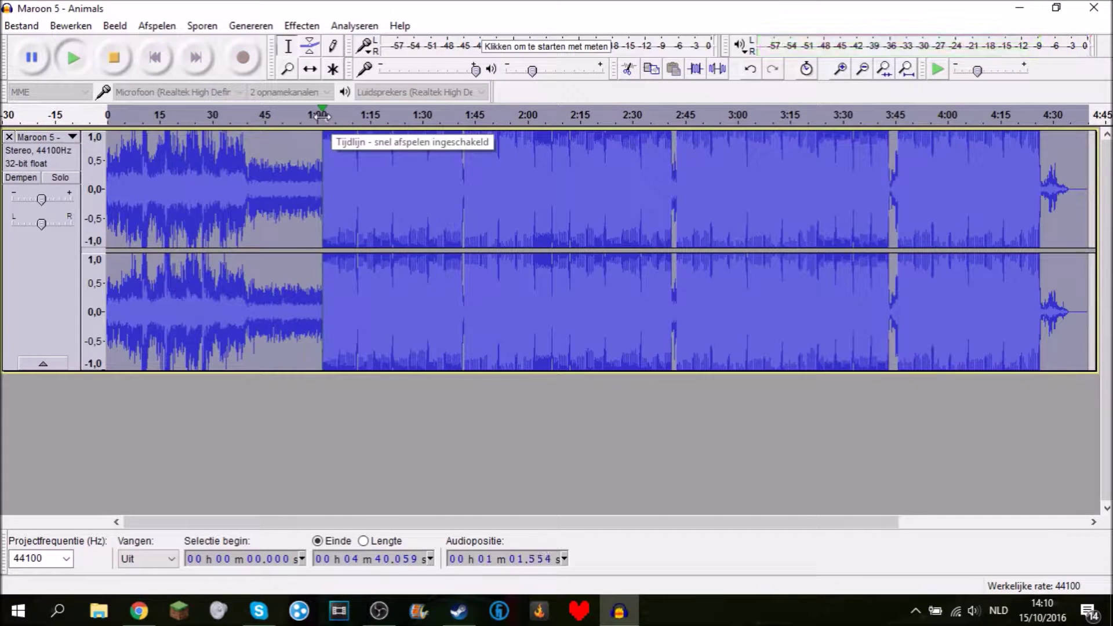
pyautogui.click(114, 57)
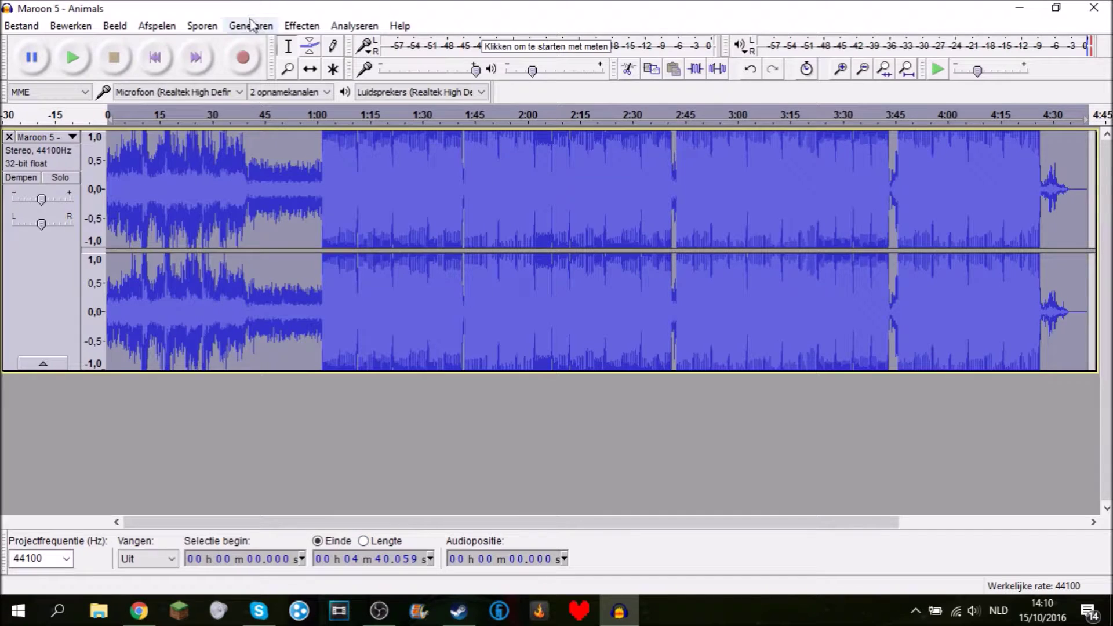
pyautogui.click(298, 25)
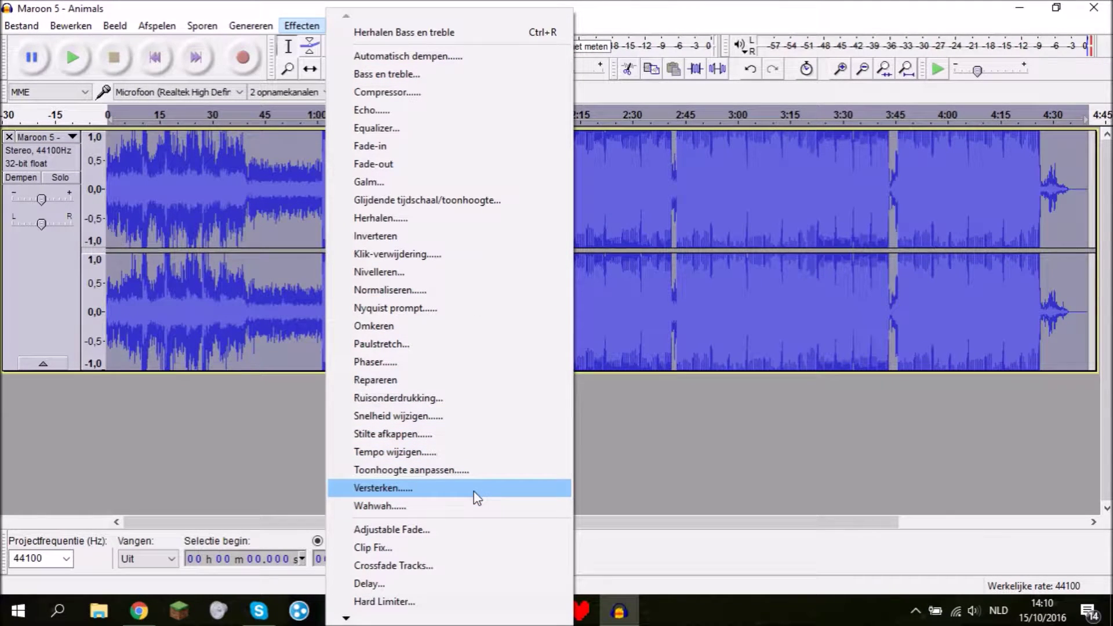
pyautogui.click(476, 427)
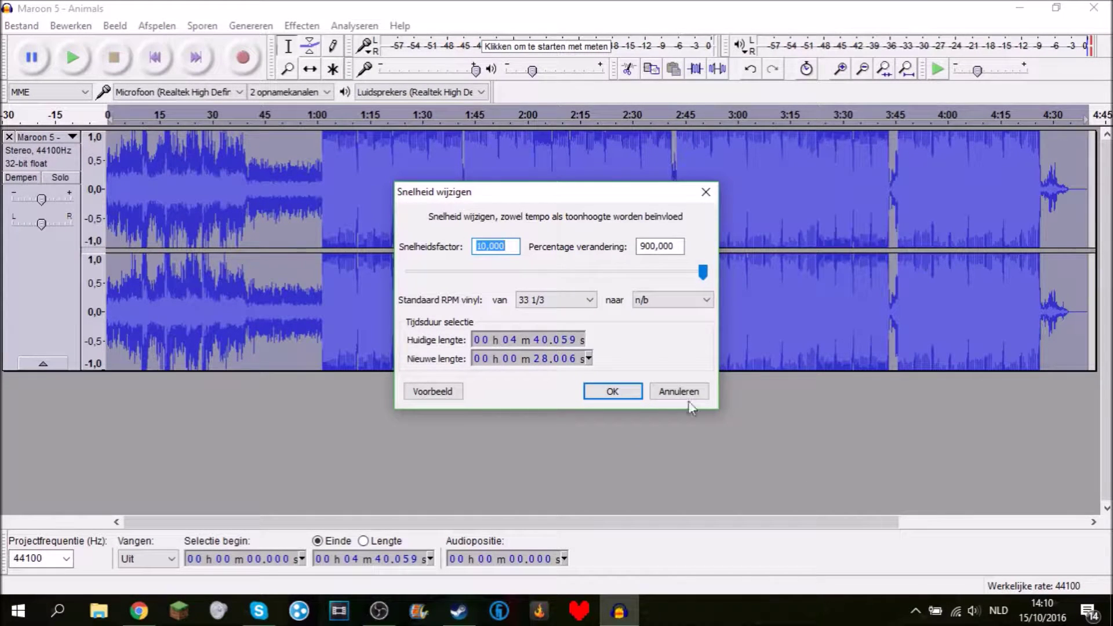
pyautogui.click(630, 393)
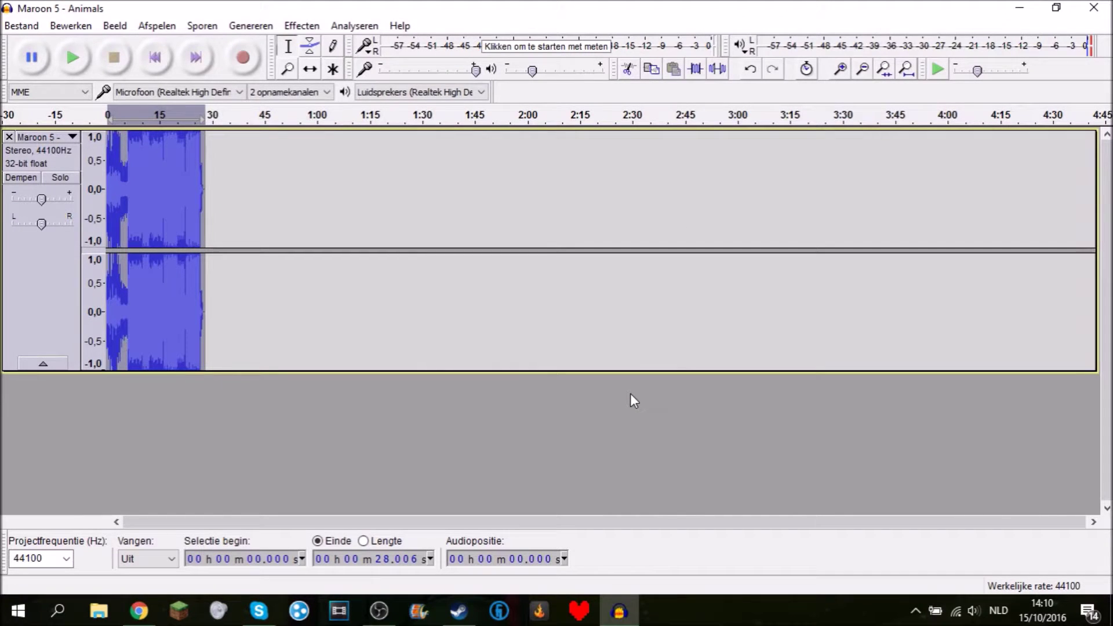
pyautogui.press('space')
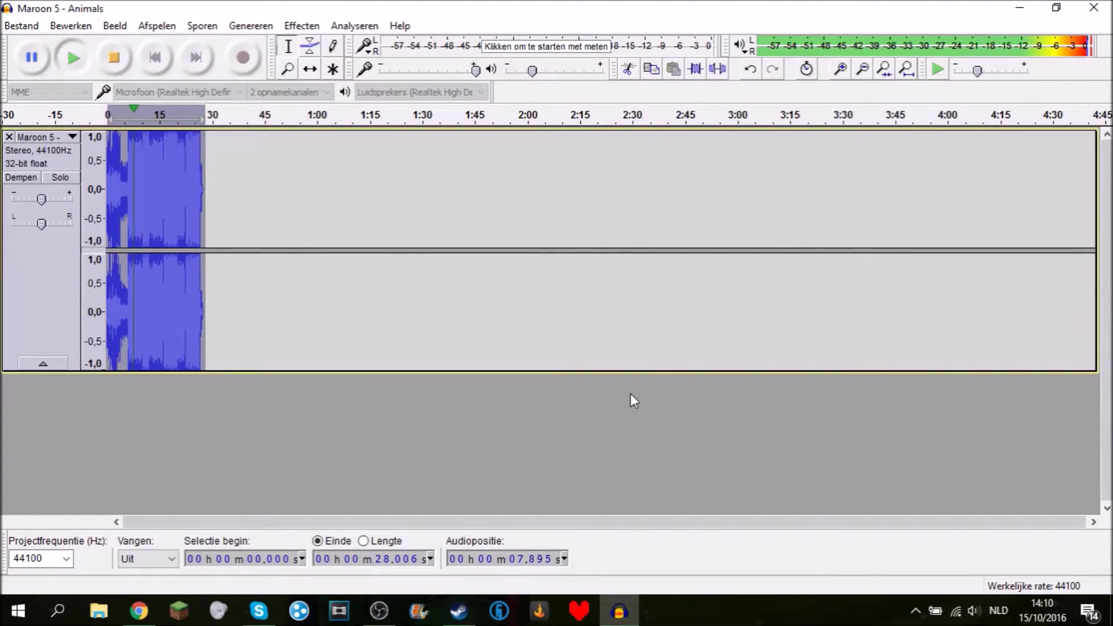
pyautogui.press('space')
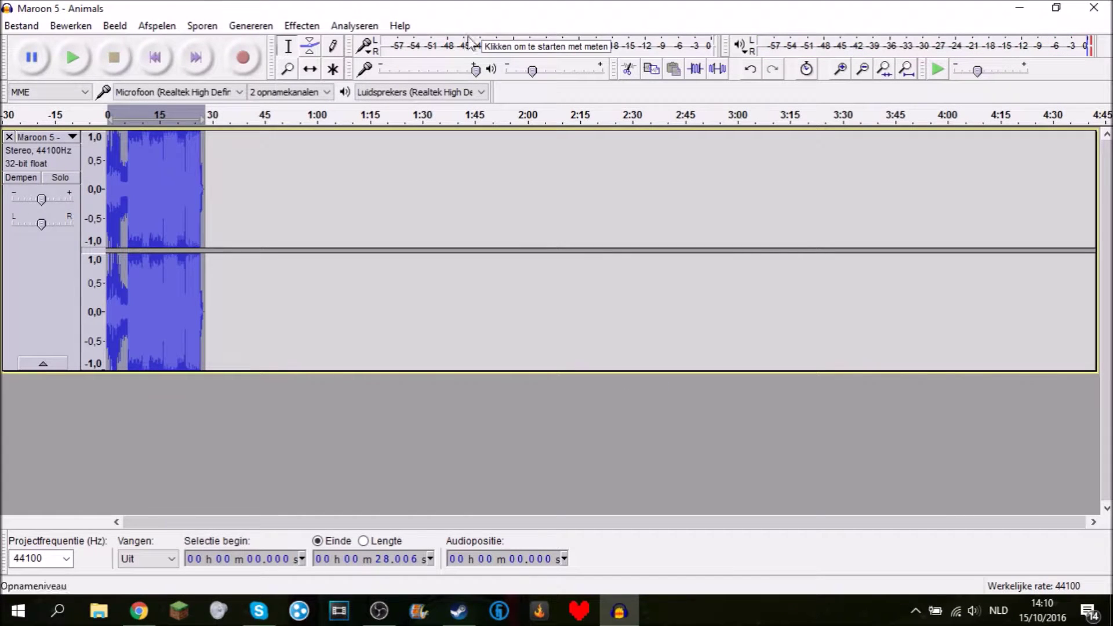
pyautogui.click(751, 70)
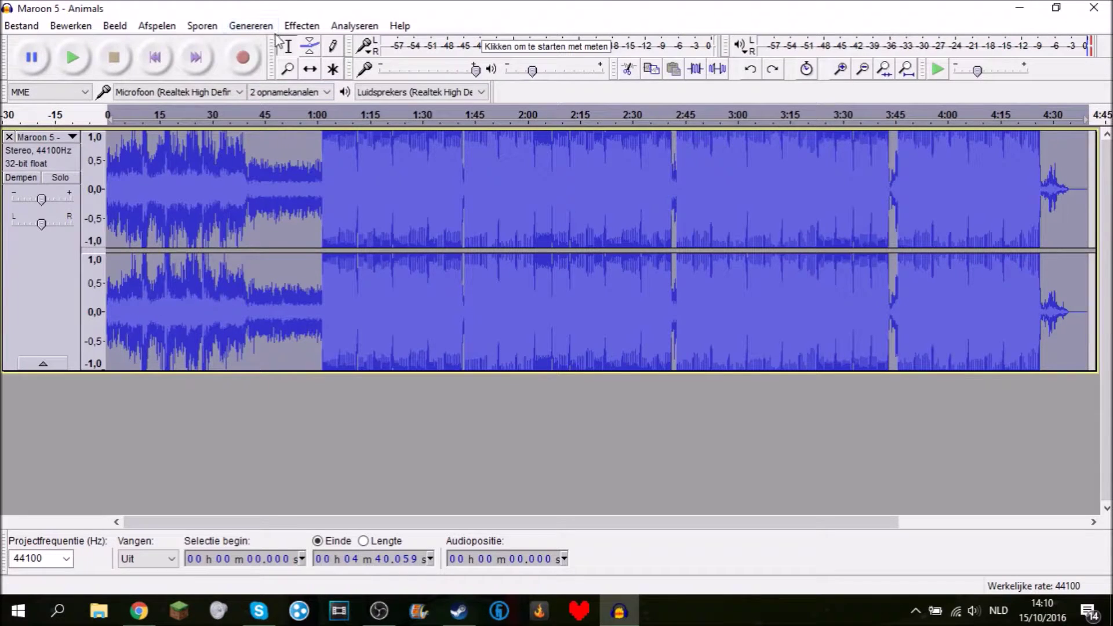
# Step: Apply Tempo wijzigen with a 30,986% tempo increase to the song
pyautogui.click(309, 27)
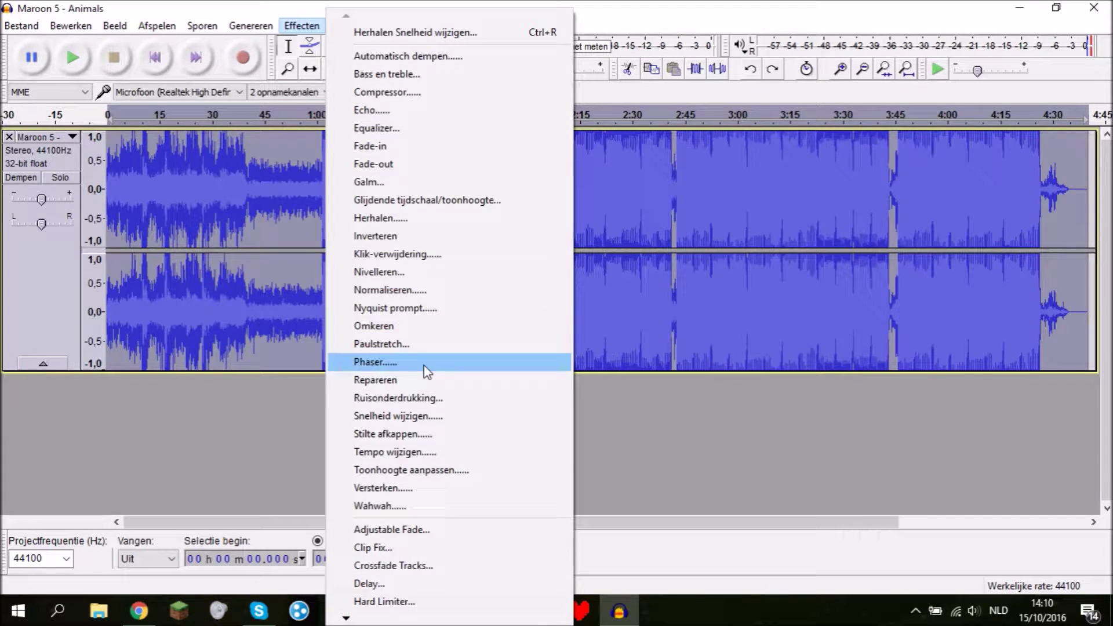
pyautogui.click(432, 451)
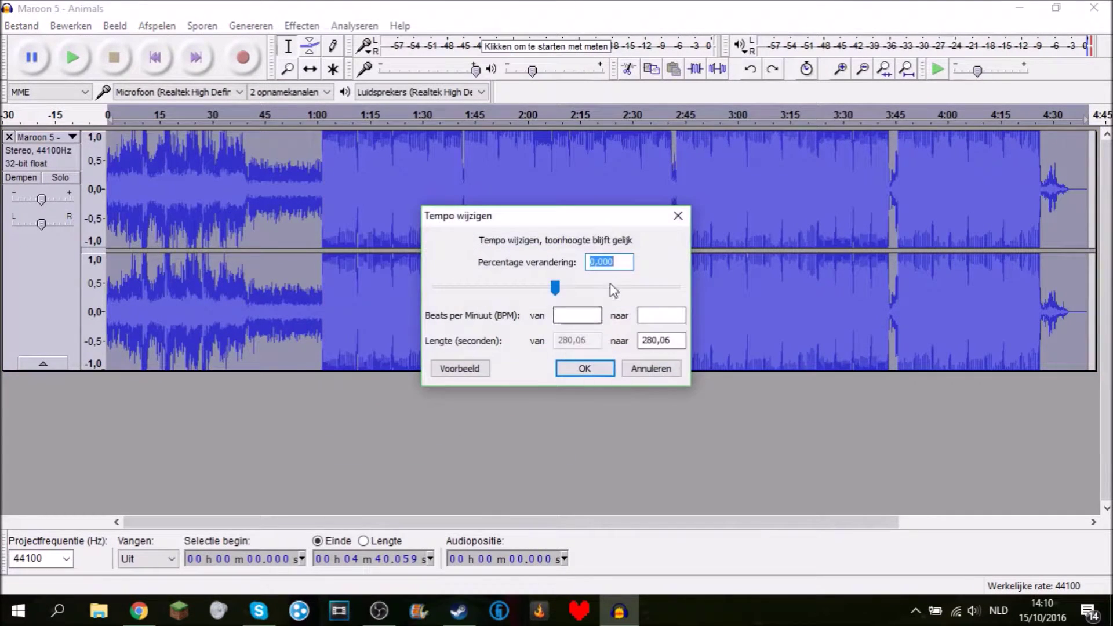
pyautogui.moveTo(558, 280)
pyautogui.mouseDown()
pyautogui.moveTo(581, 283)
pyautogui.moveTo(571, 283)
pyautogui.mouseUp()
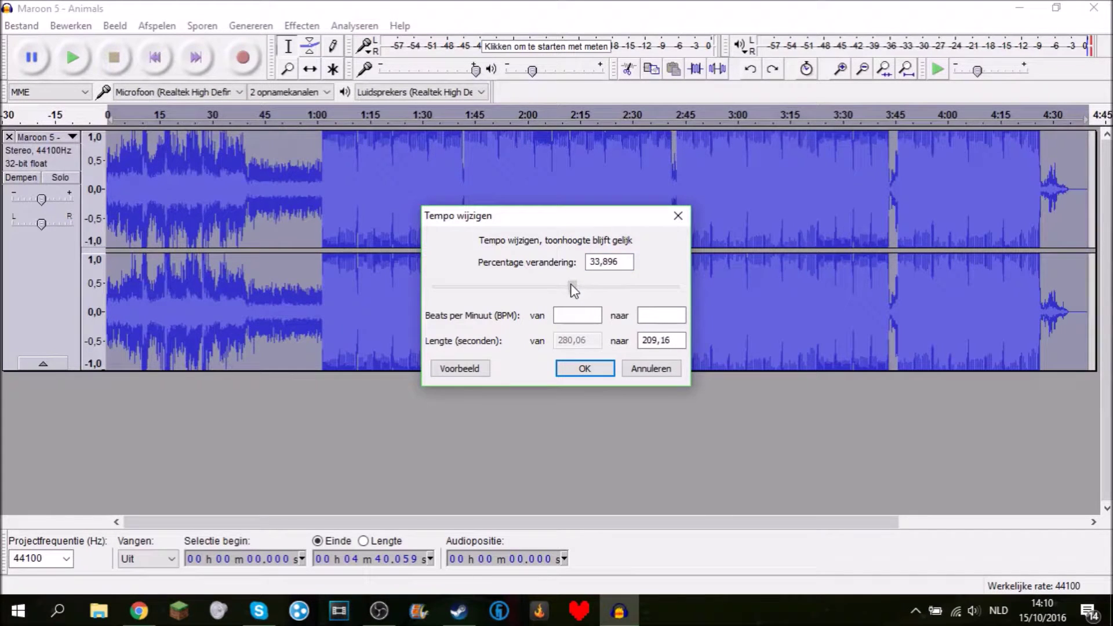
pyautogui.click(584, 369)
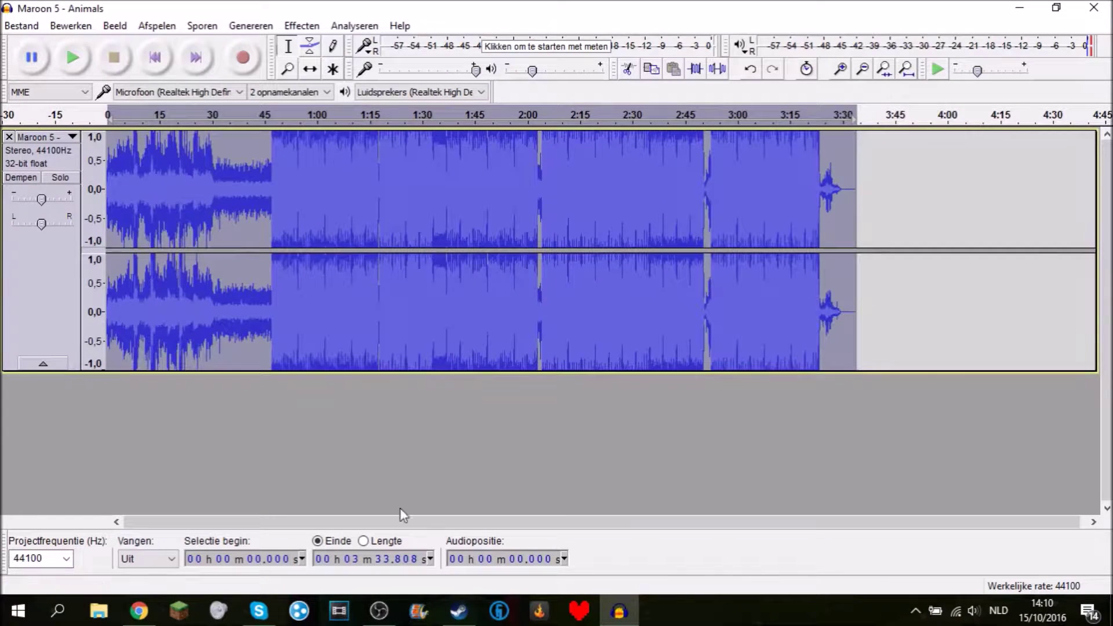
# Step: Listen to the faster song around 0:45, 1:04 and the ending near 3:13, then stop
pyautogui.click(72, 57)
pyautogui.click(265, 116)
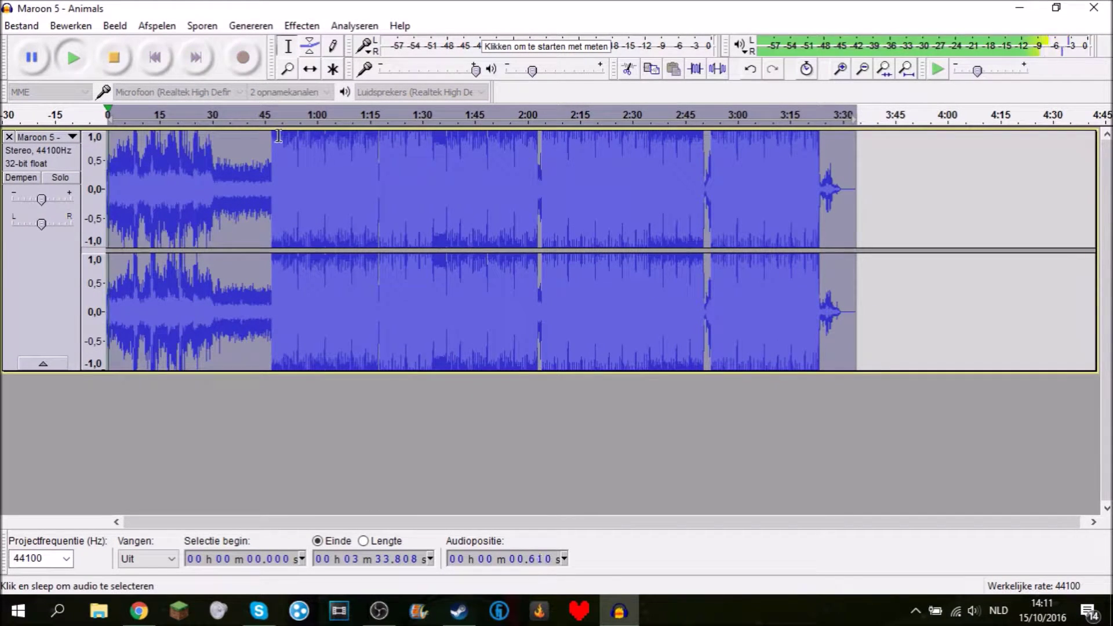
pyautogui.click(333, 123)
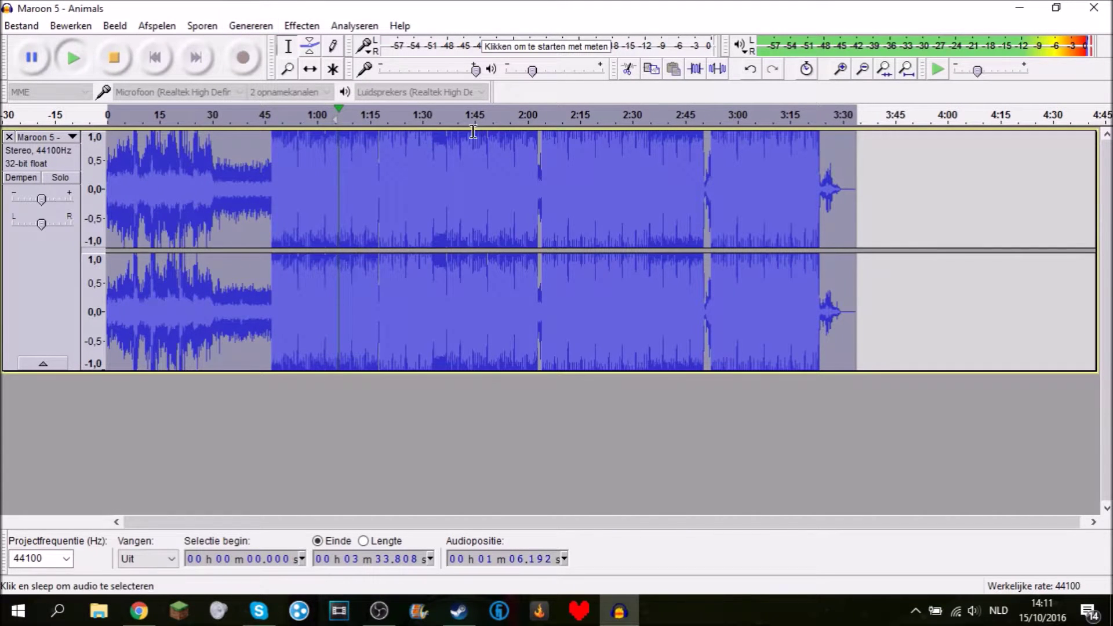
pyautogui.click(546, 109)
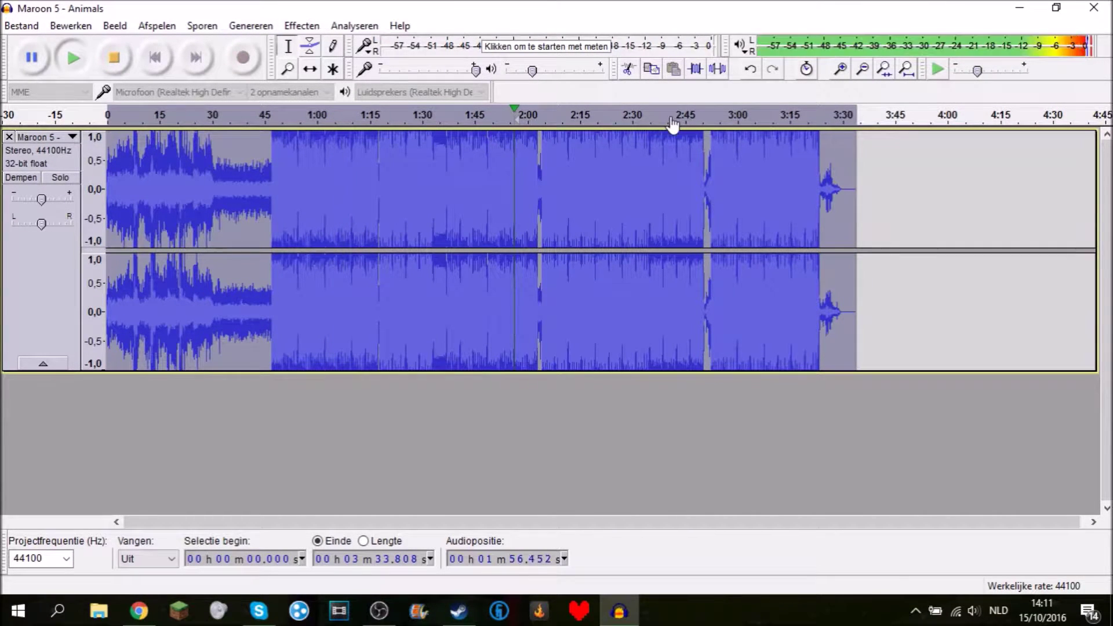
pyautogui.click(784, 119)
pyautogui.click(821, 118)
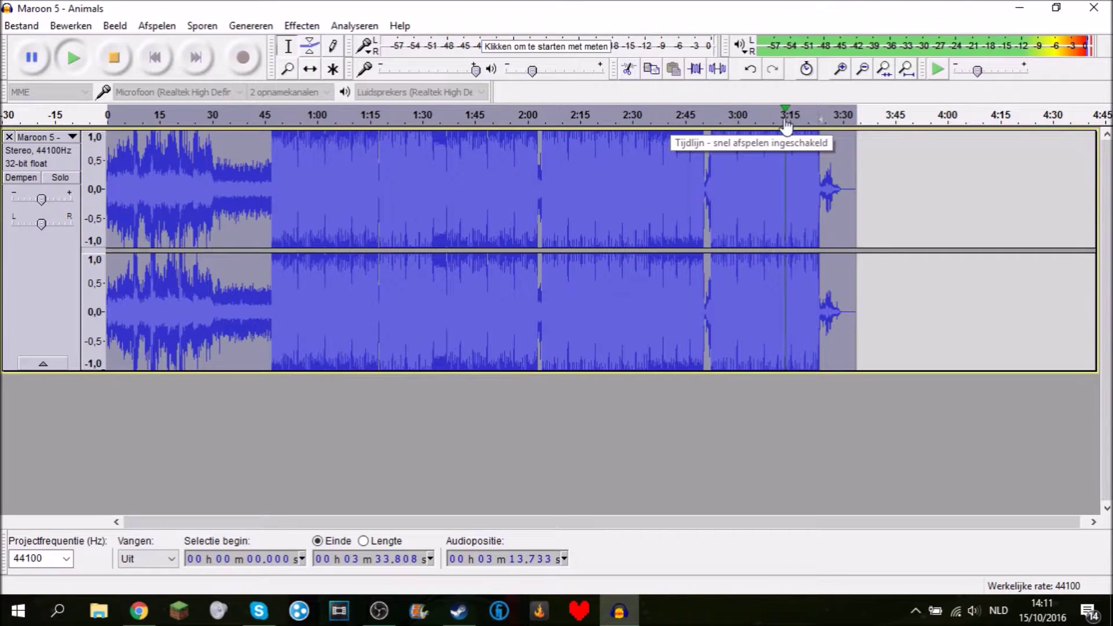
pyautogui.click(129, 62)
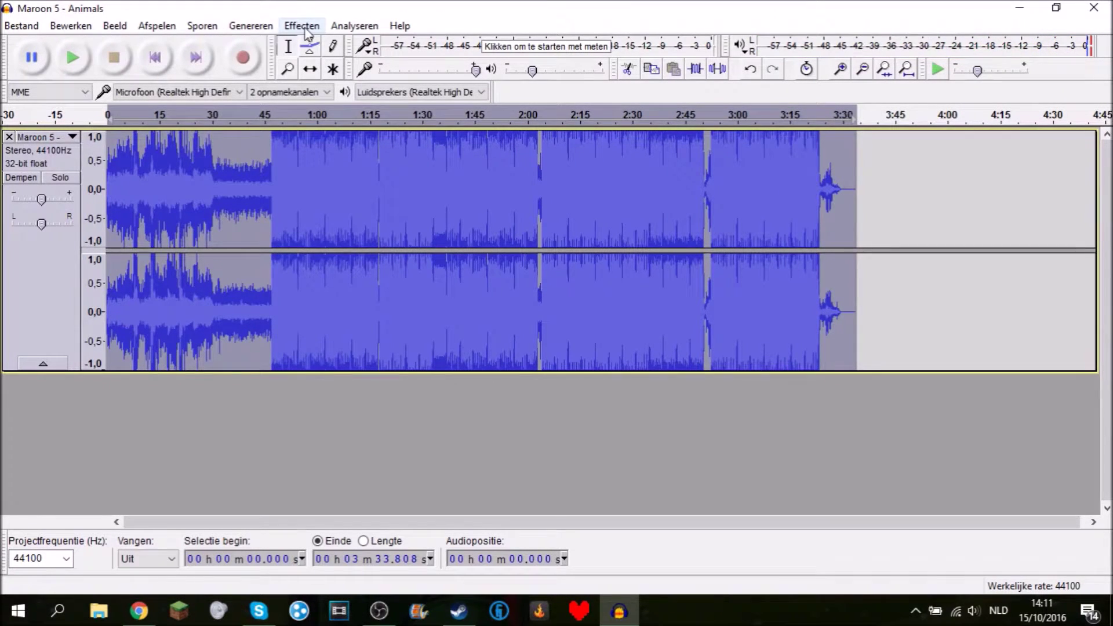
# Step: Apply Fade-out from the Effecten menu to the selected audio
pyautogui.click(293, 27)
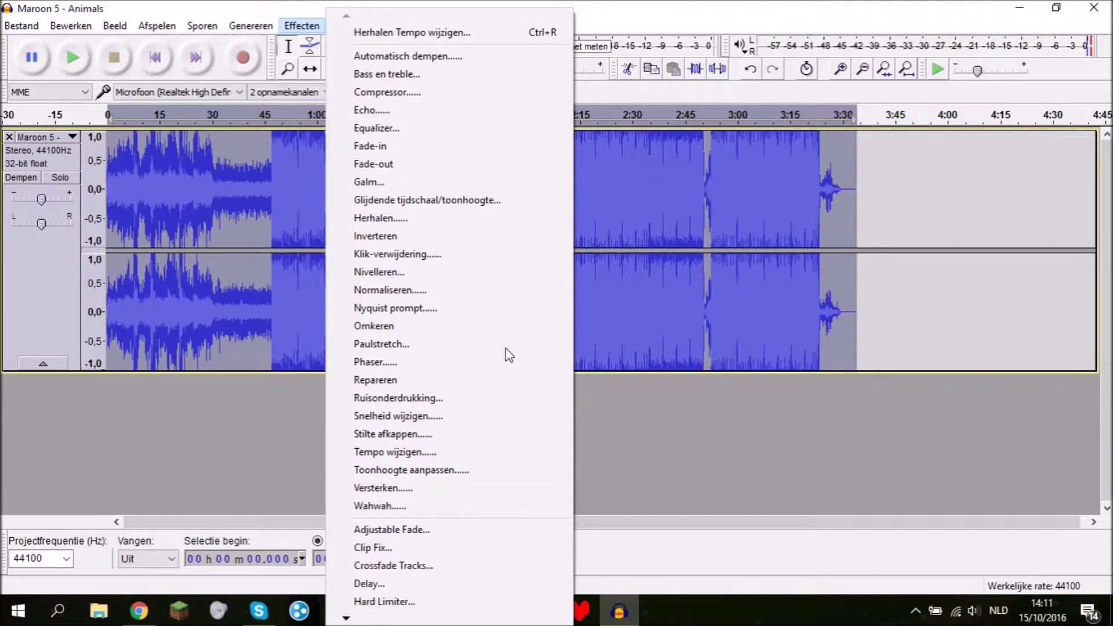
pyautogui.click(452, 164)
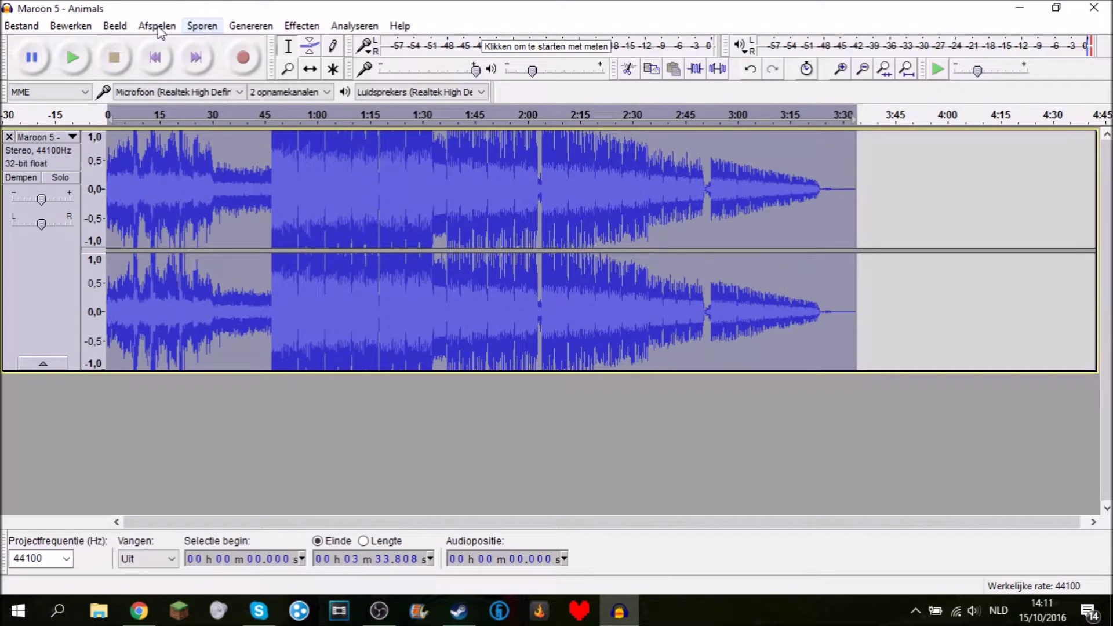
# Step: Apply Toonhoogte aanpassen (Change Pitch) to the song with a zero pitch change
pyautogui.click(323, 28)
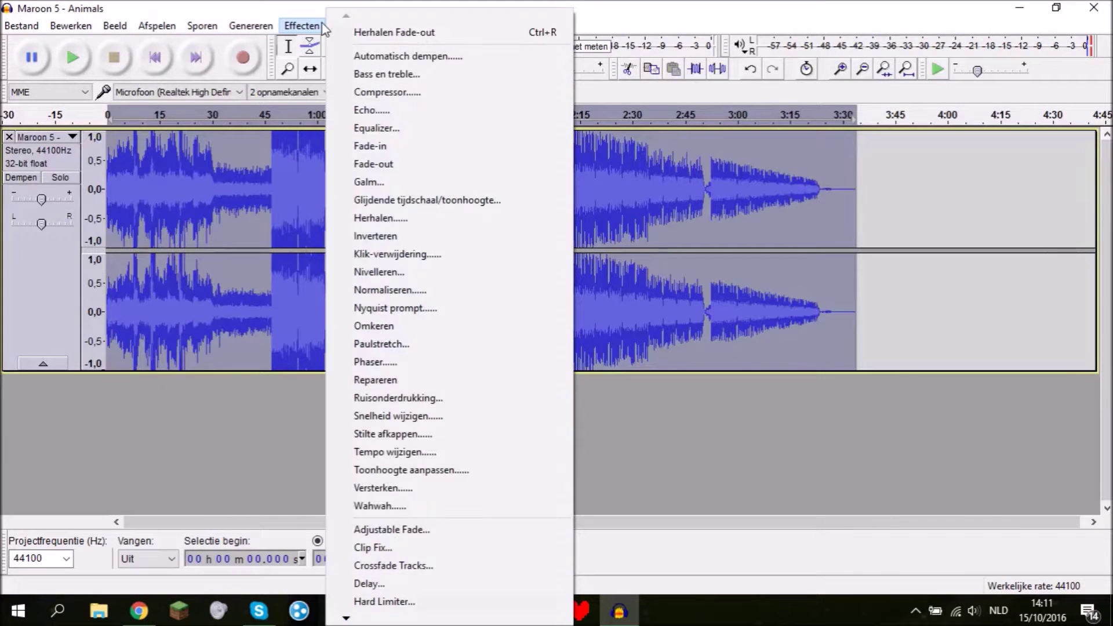
pyautogui.click(442, 470)
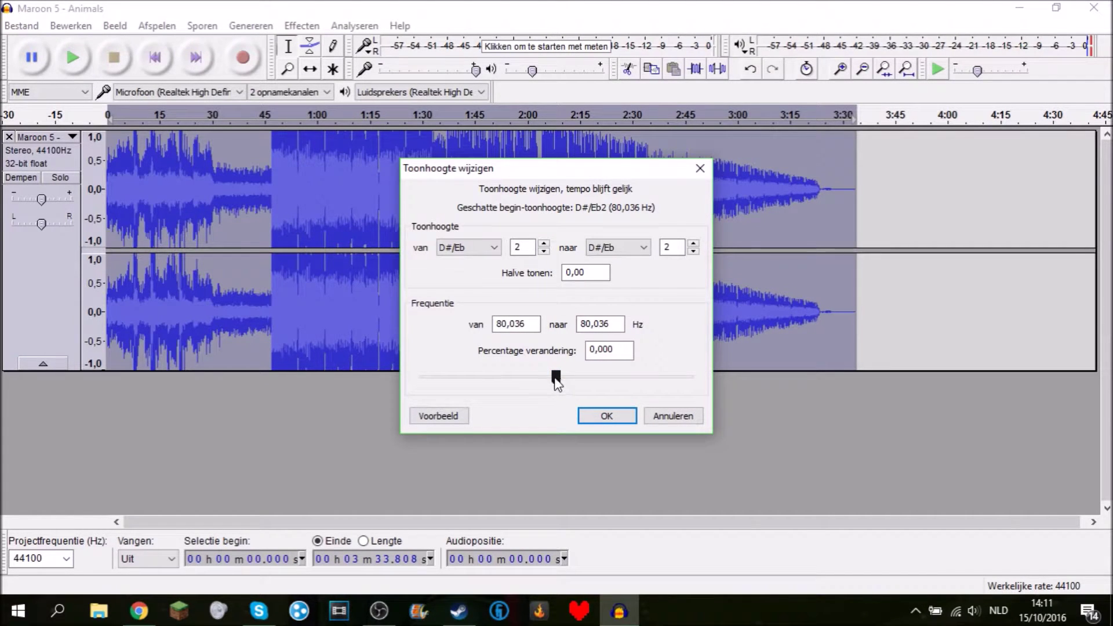
pyautogui.click(610, 415)
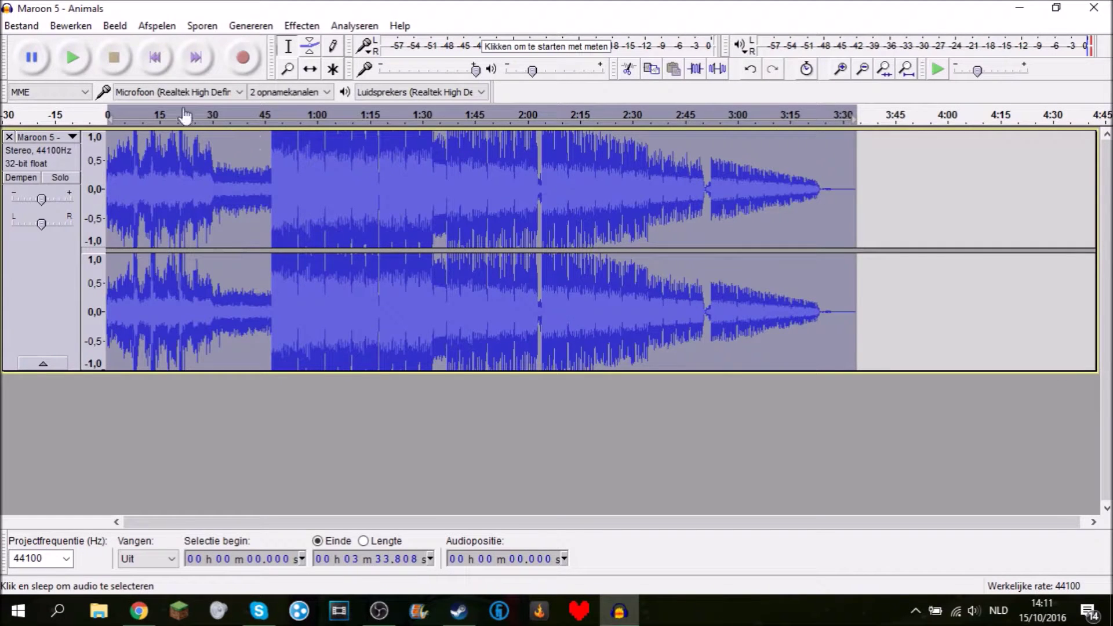
# Step: Listen to the song around 1:10, then from 2:57 to 3:15 to check the fade-out
pyautogui.click(380, 197)
pyautogui.click(352, 118)
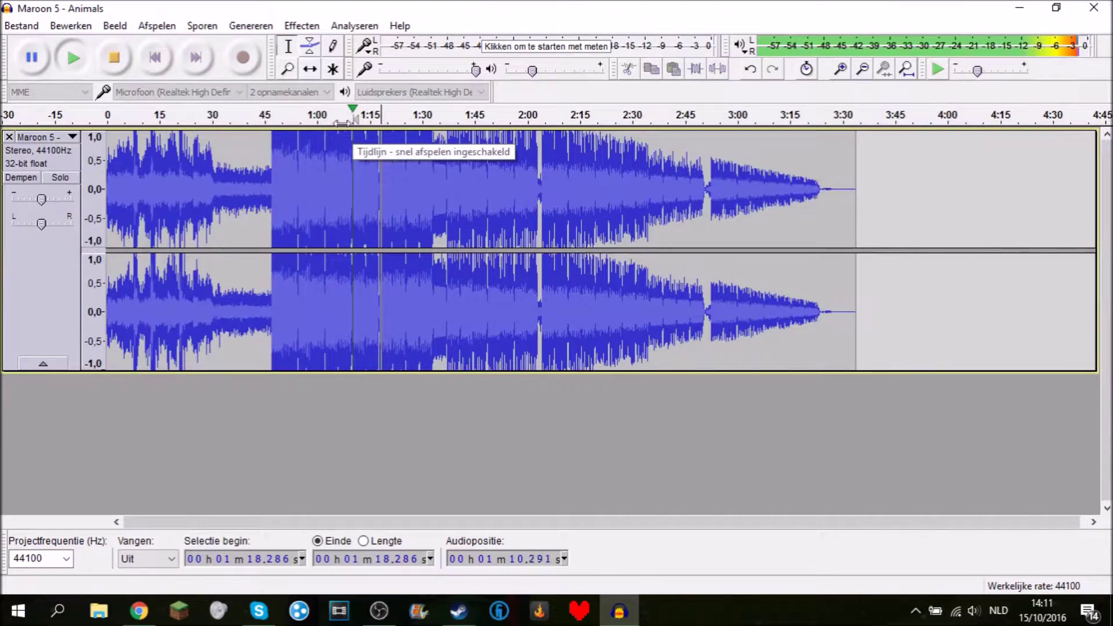
pyautogui.press('space')
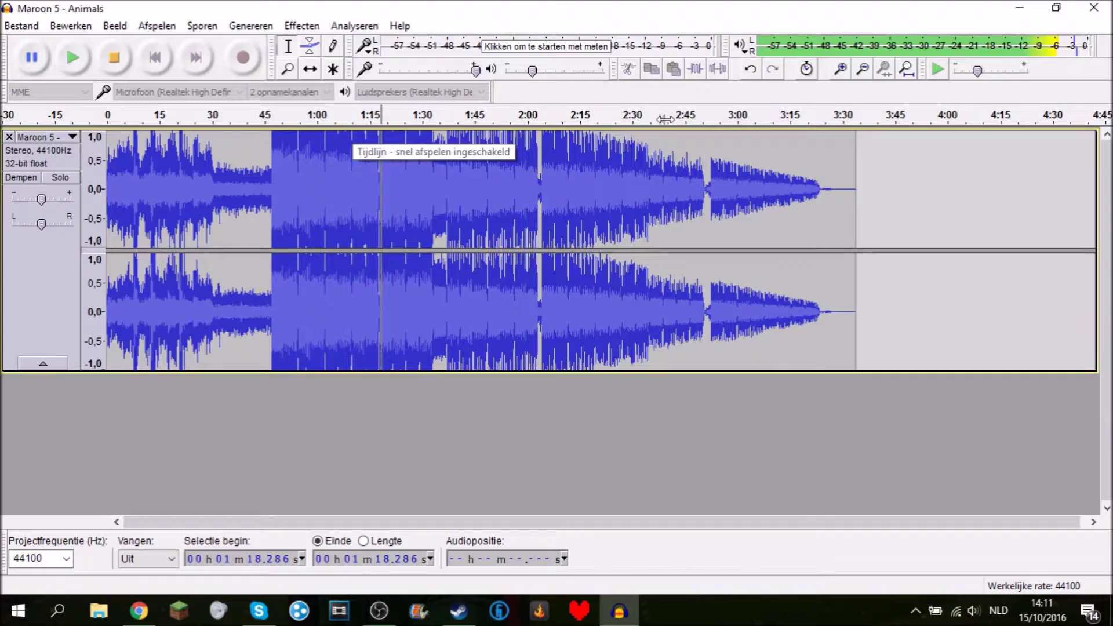
pyautogui.click(729, 118)
pyautogui.click(790, 116)
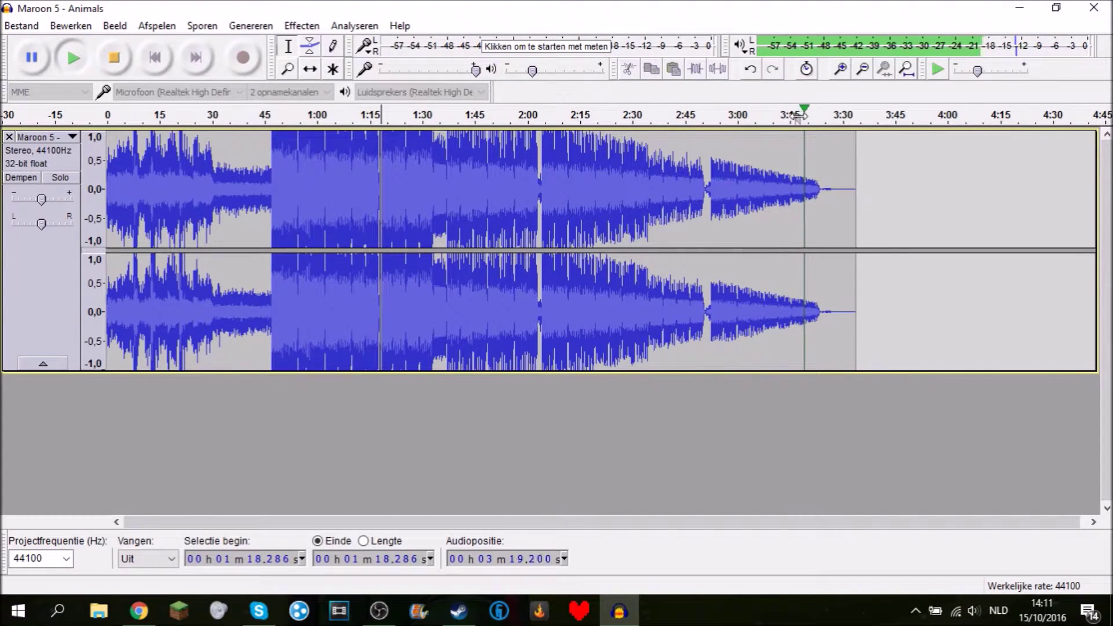
pyautogui.click(112, 60)
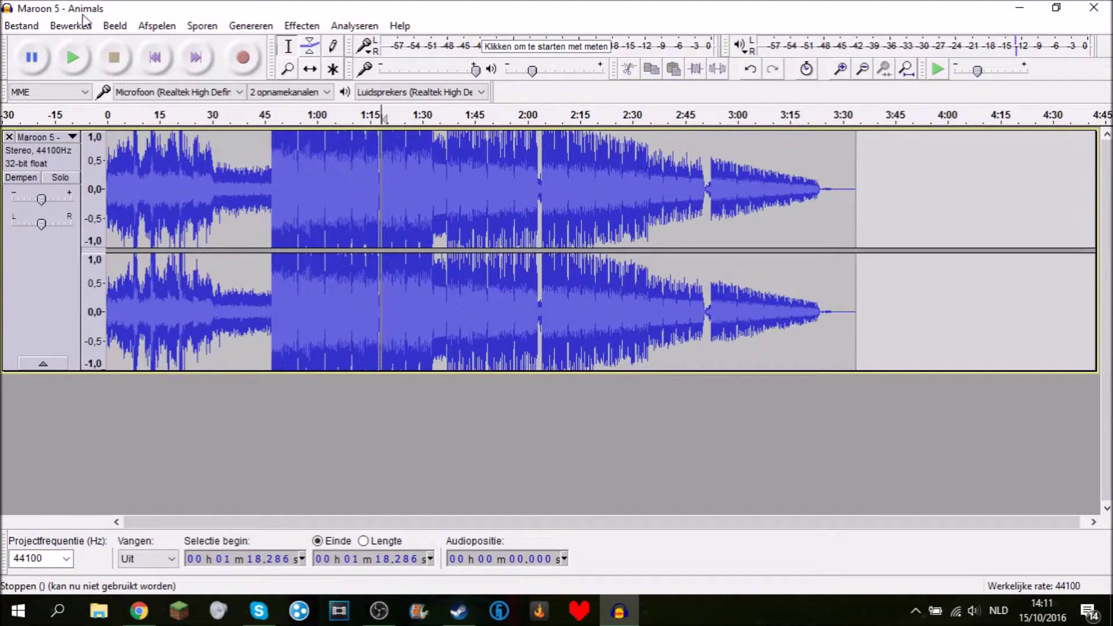
pyautogui.click(287, 29)
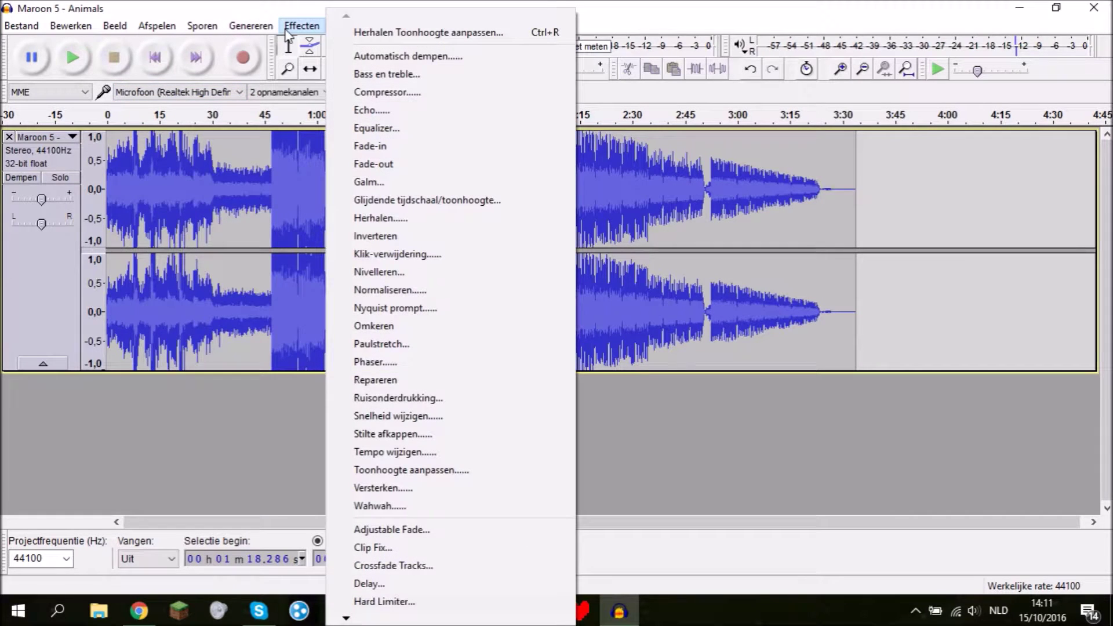
pyautogui.click(436, 469)
pyautogui.click(544, 243)
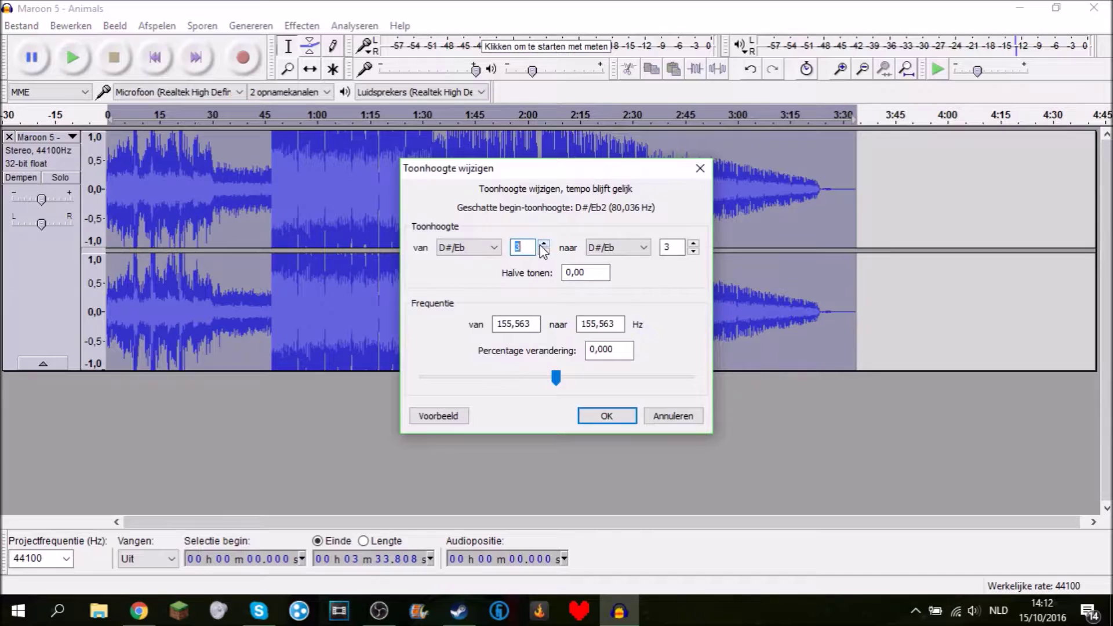
pyautogui.click(544, 243)
pyautogui.click(544, 244)
pyautogui.click(607, 418)
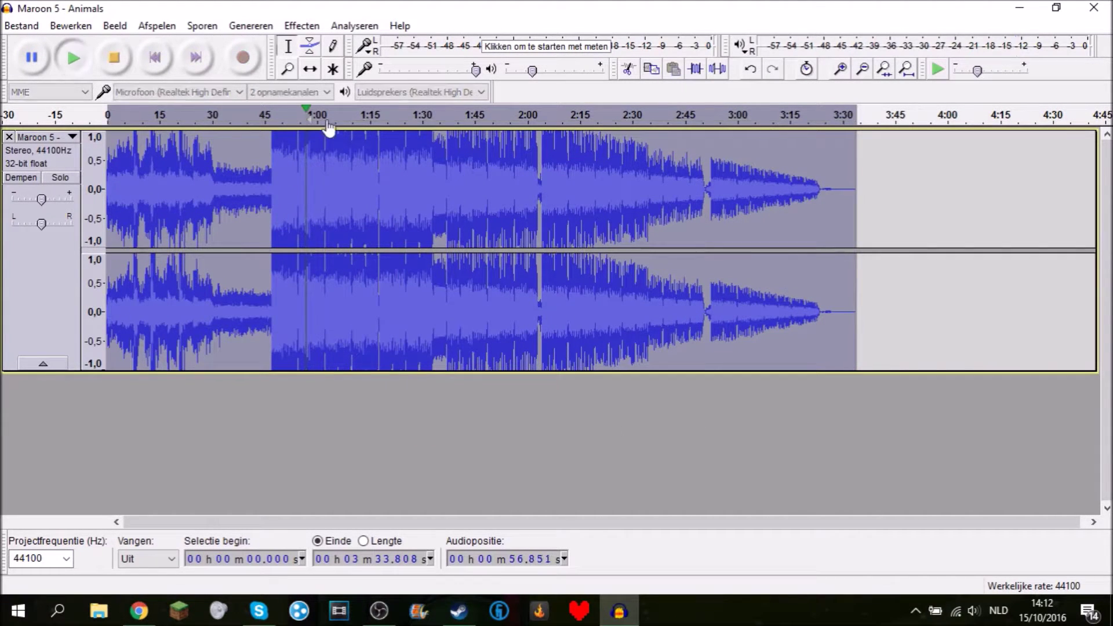
pyautogui.click(398, 114)
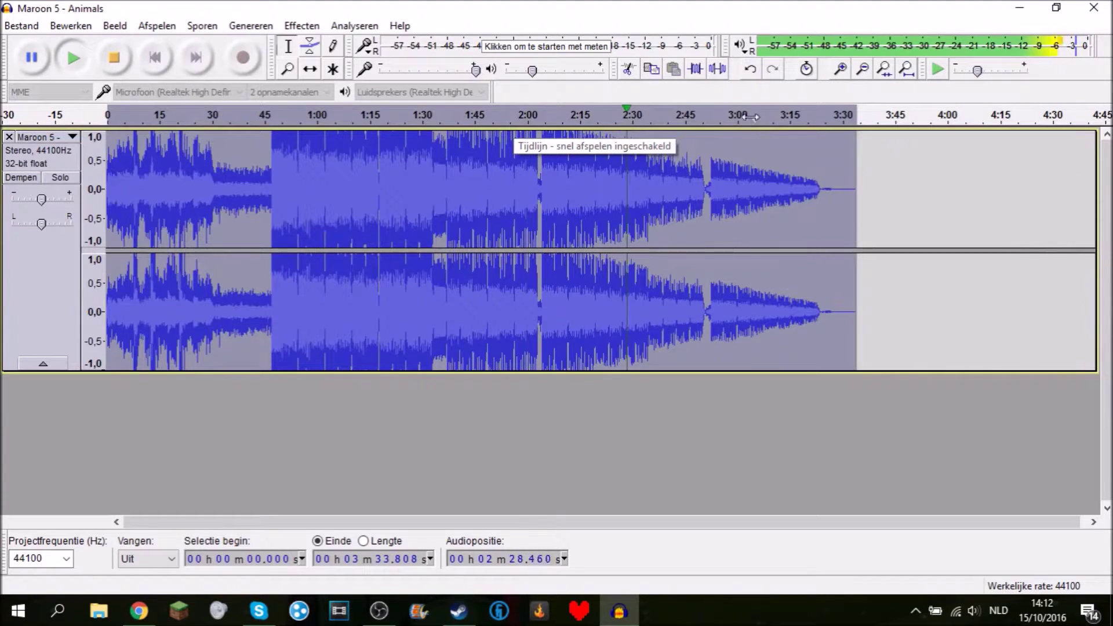
pyautogui.click(816, 115)
pyautogui.click(114, 57)
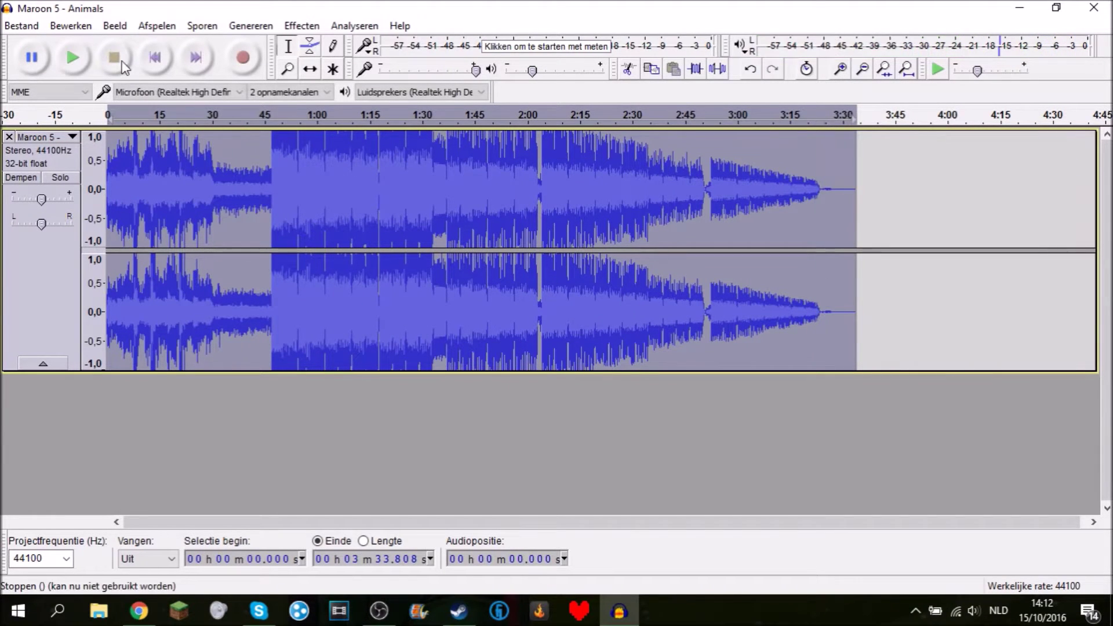
pyautogui.click(287, 26)
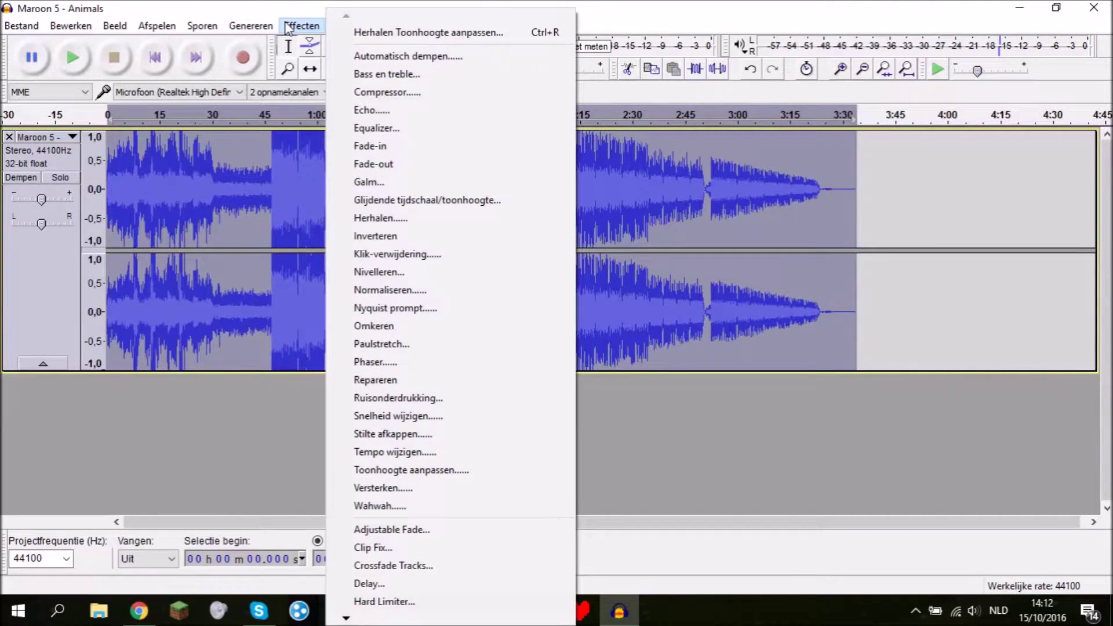
# Step: Speed up the song with Snelheid wijzigen, using a 1.354 speed factor (about 25% change)
pyautogui.click(438, 418)
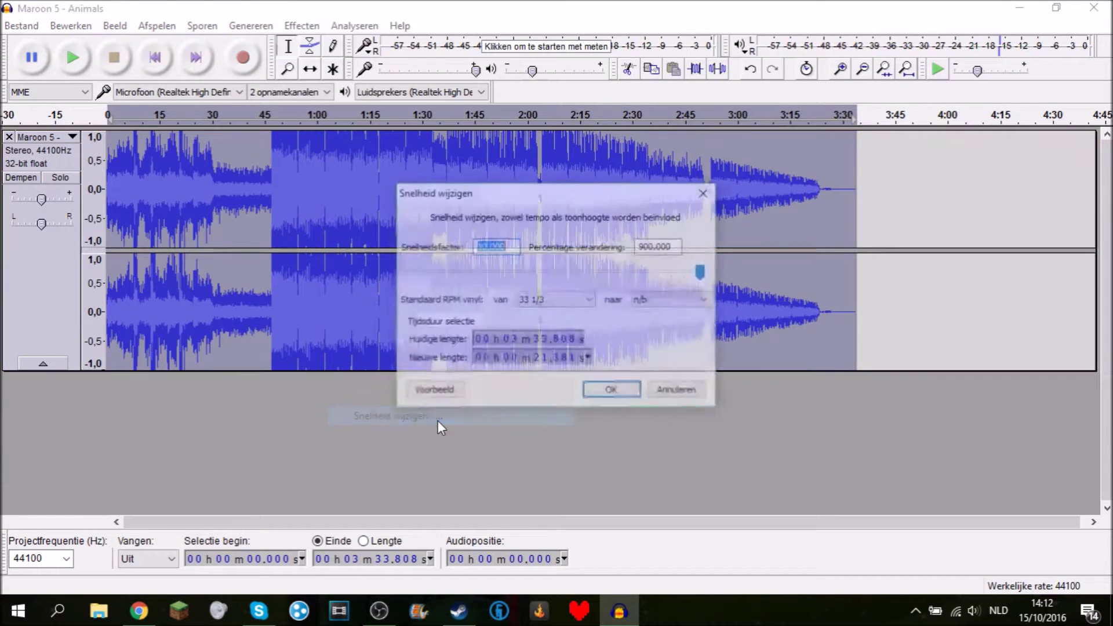
pyautogui.click(536, 300)
pyautogui.click(541, 299)
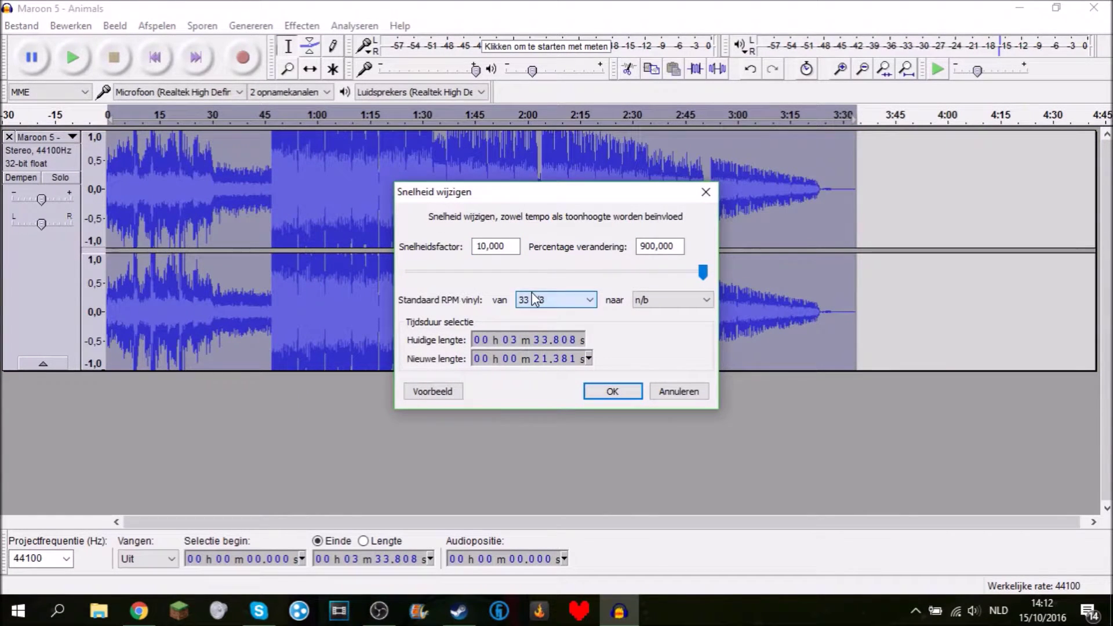
pyautogui.moveTo(702, 277); pyautogui.dragTo(570, 281)
pyautogui.click(598, 385)
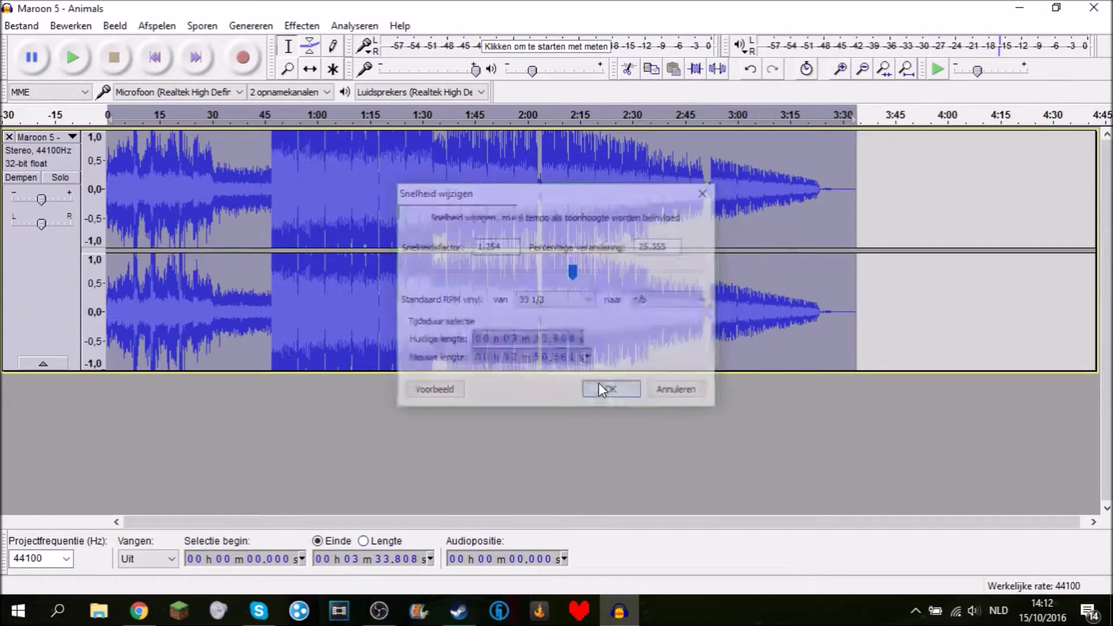